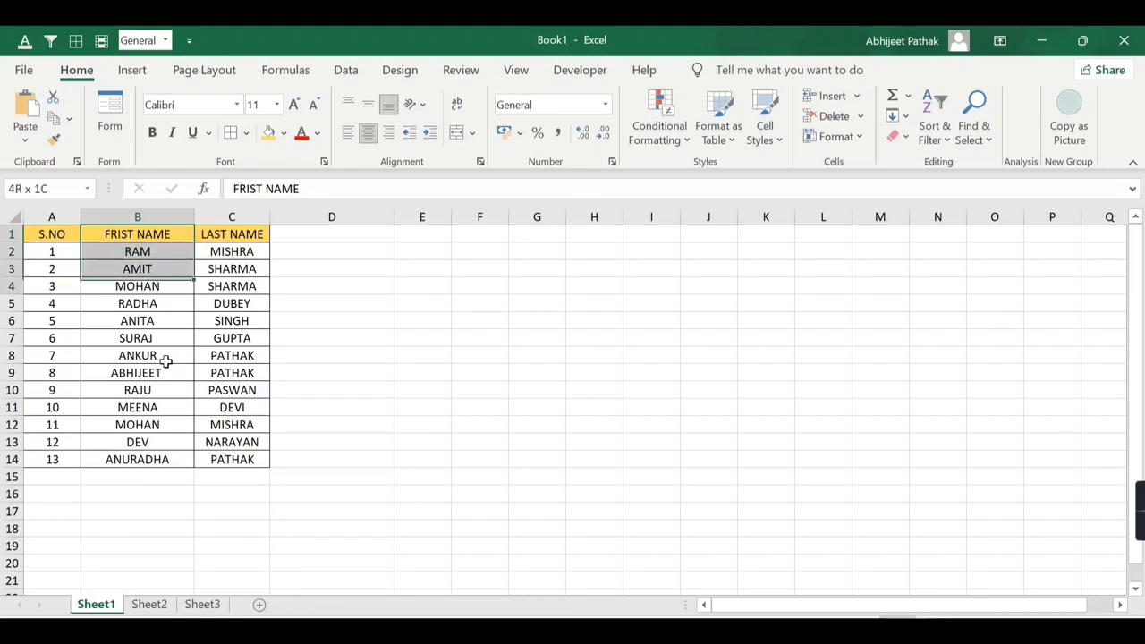
# Select cell D2 beside the FRIST NAME and LAST NAME columns
pyautogui.moveTo(224, 235); pyautogui.dragTo(237, 460)
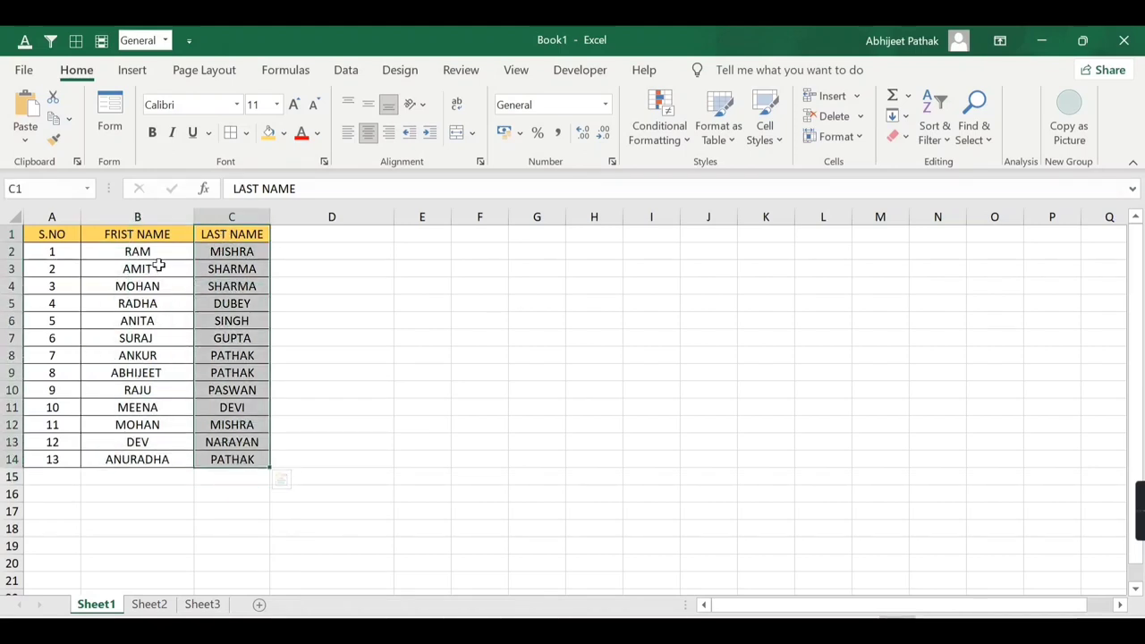
pyautogui.click(296, 254)
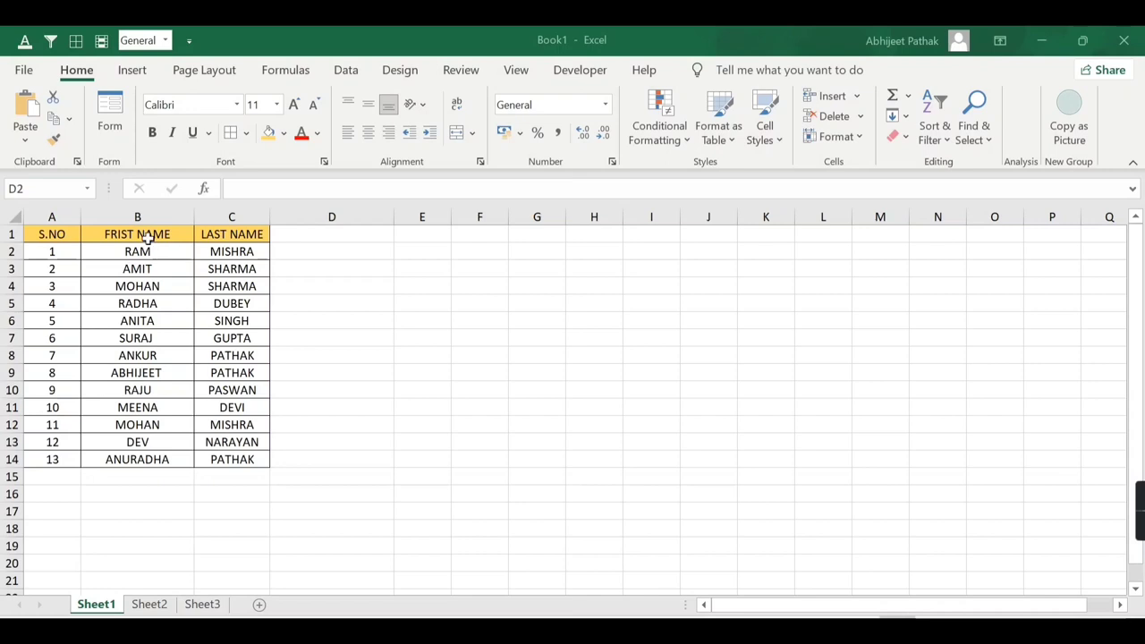
pyautogui.click(148, 235)
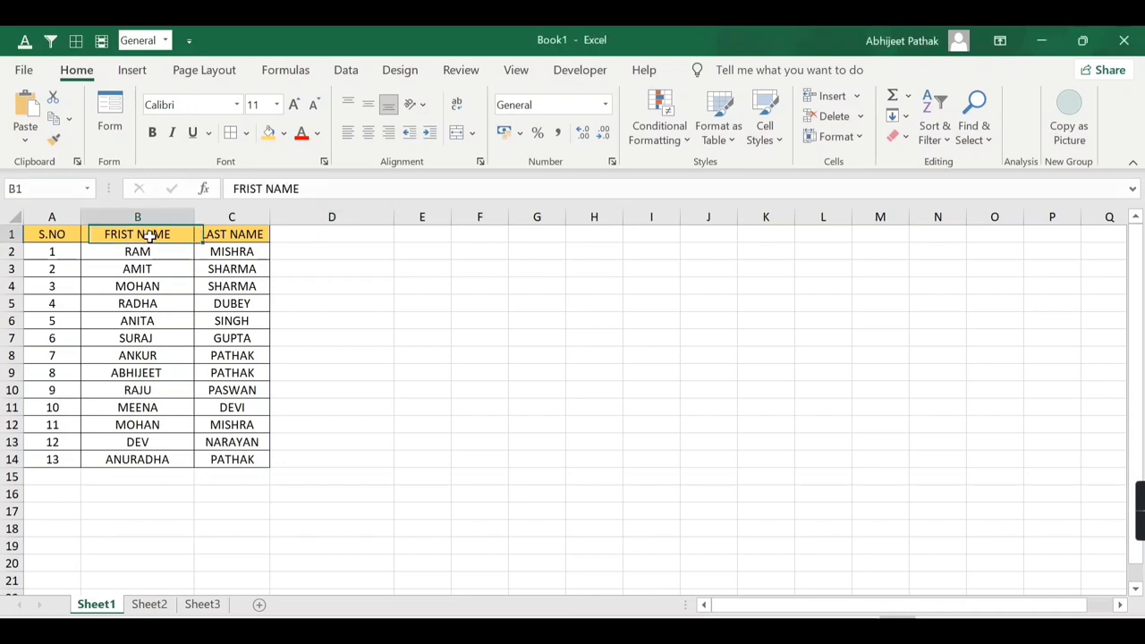
pyautogui.click(213, 238)
pyautogui.click(296, 250)
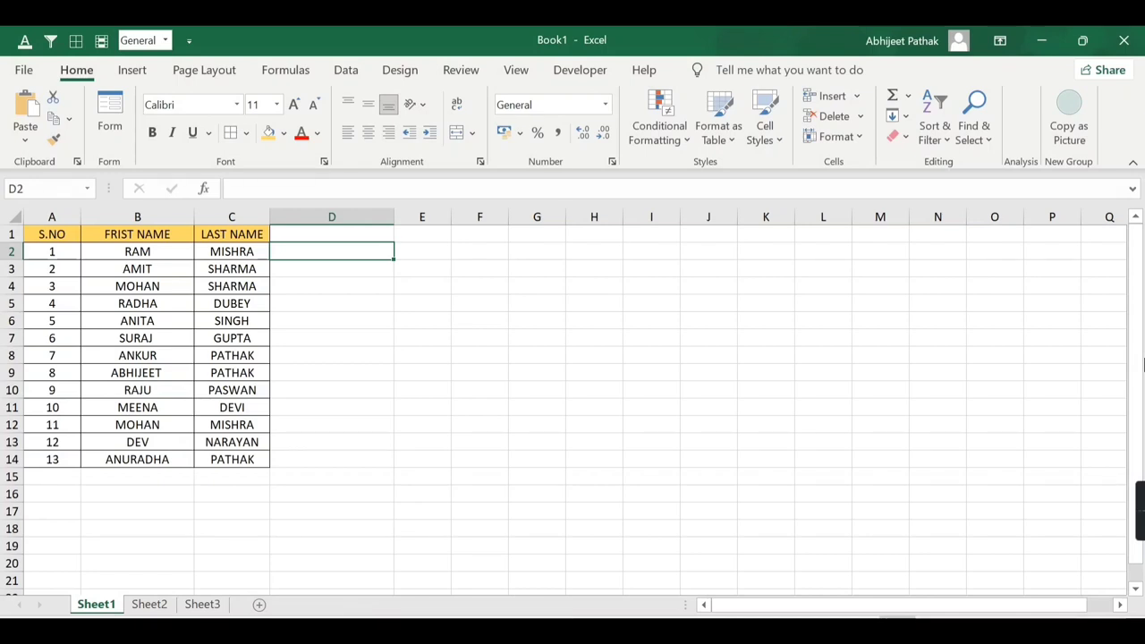
# Start =VLOOKUP( in D2 with B2&" "&C2 as the lookup value
pyautogui.write('=VLOOKUP(')
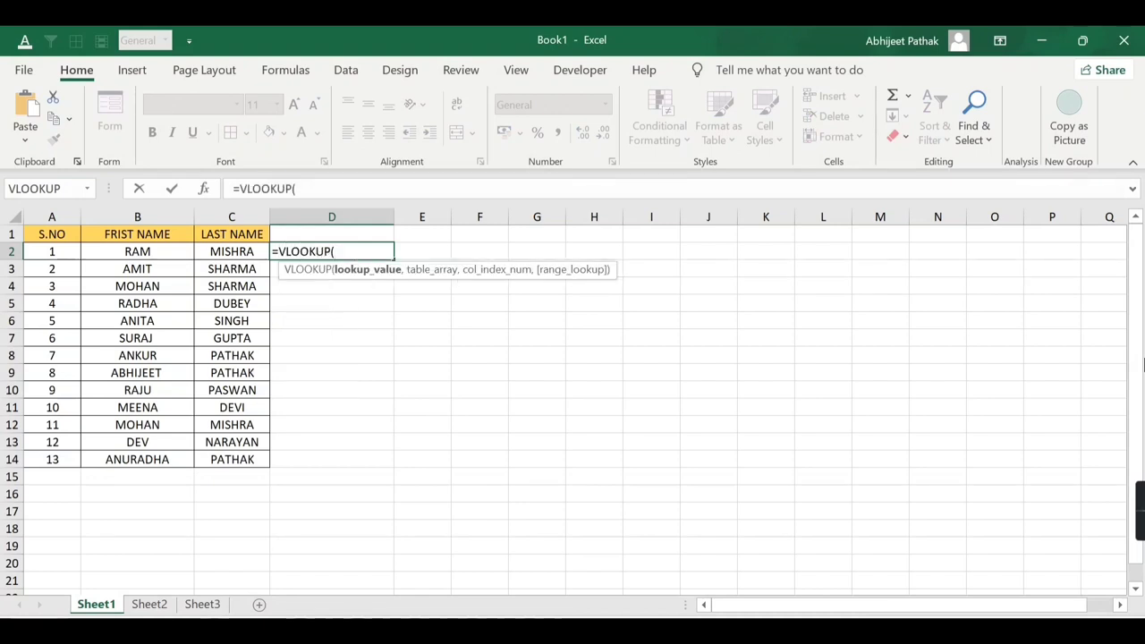
pyautogui.press('Left')
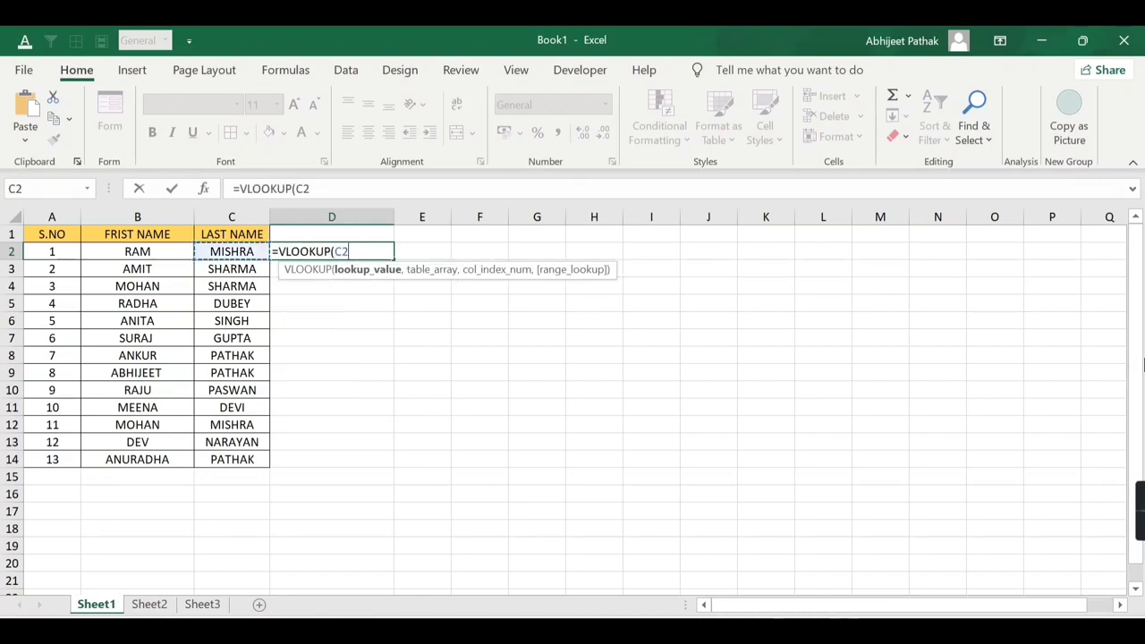
pyautogui.press('Left')
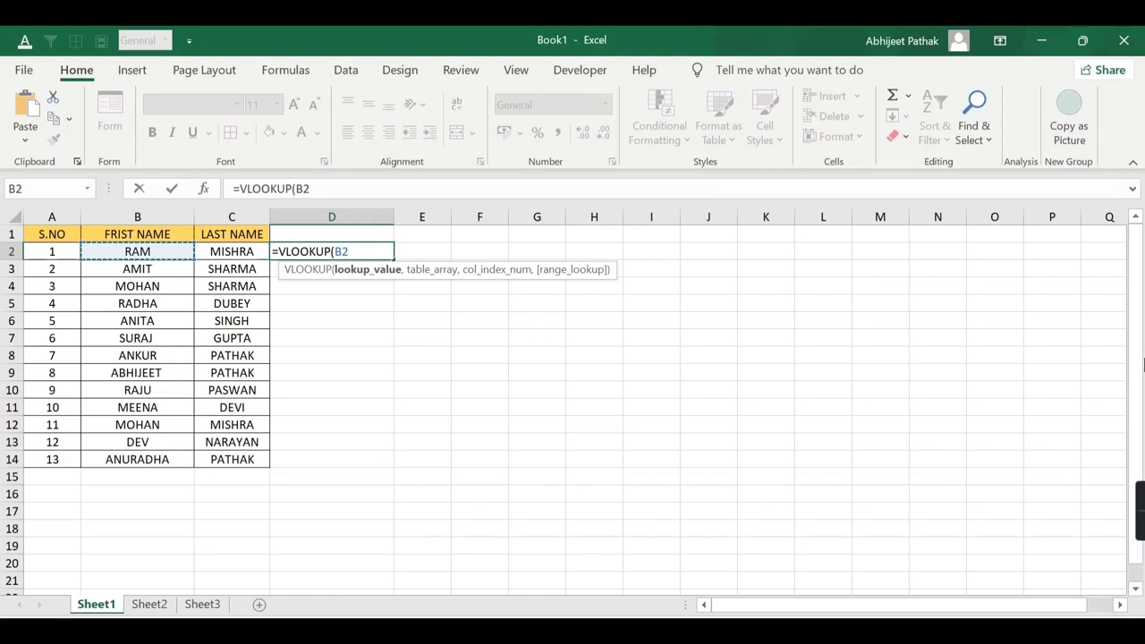
pyautogui.write('&')
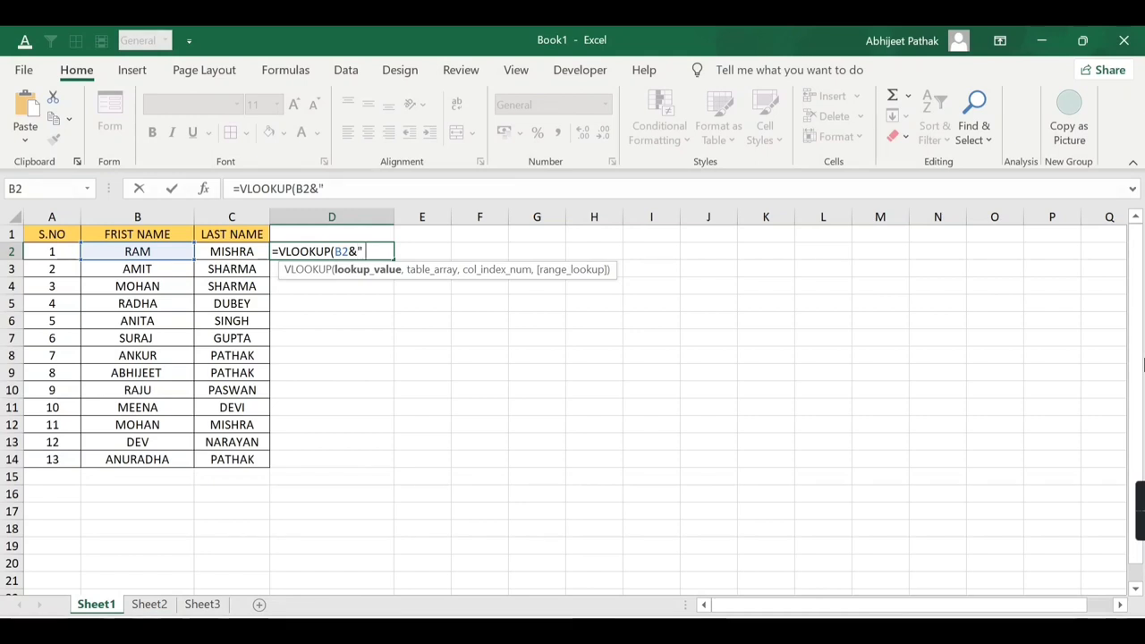
pyautogui.write('"&')
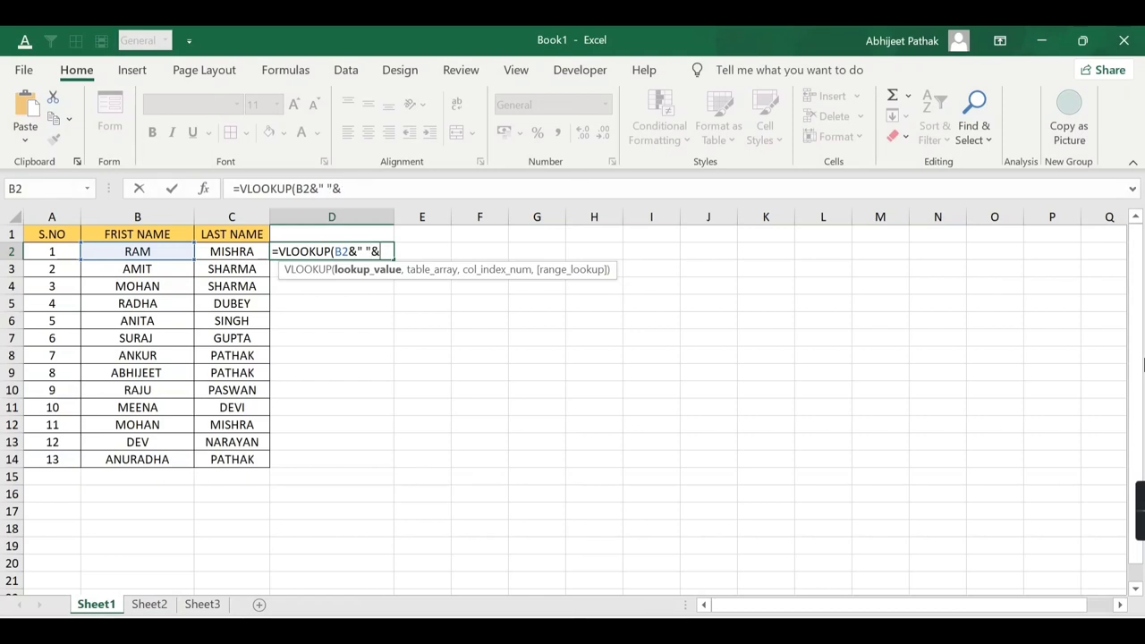
pyautogui.press('Left')
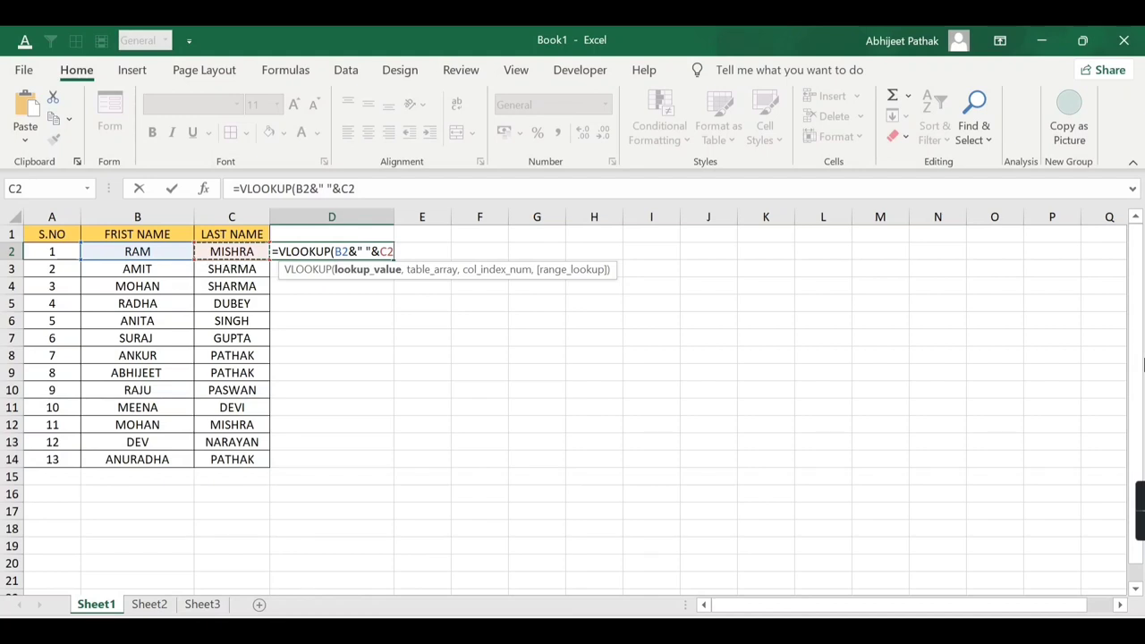
pyautogui.write(',')
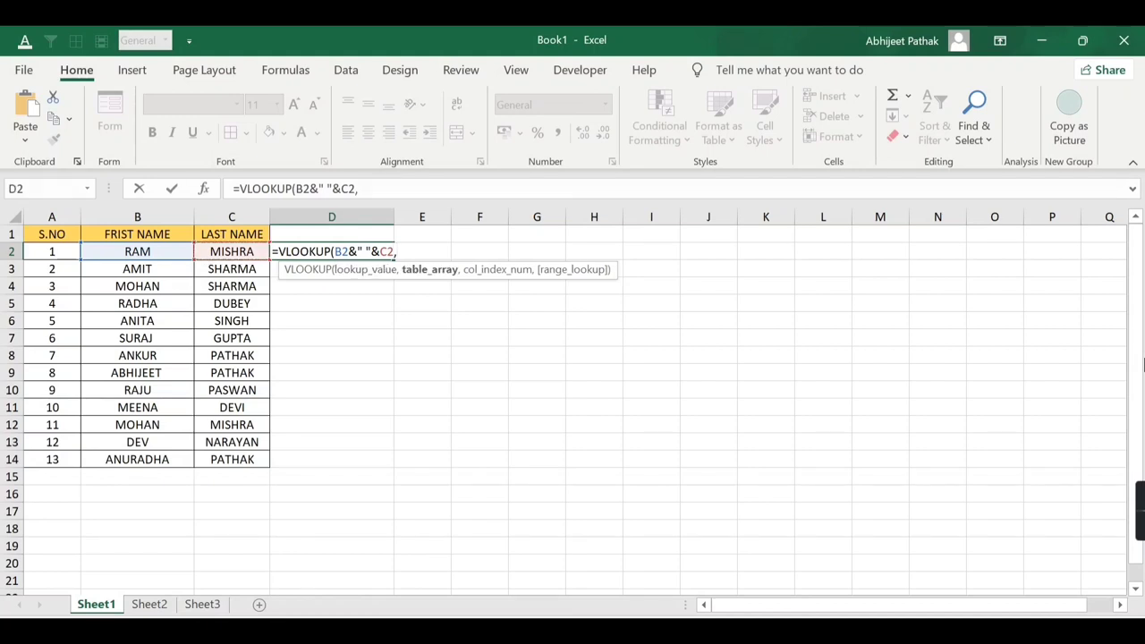
pyautogui.press('Left')
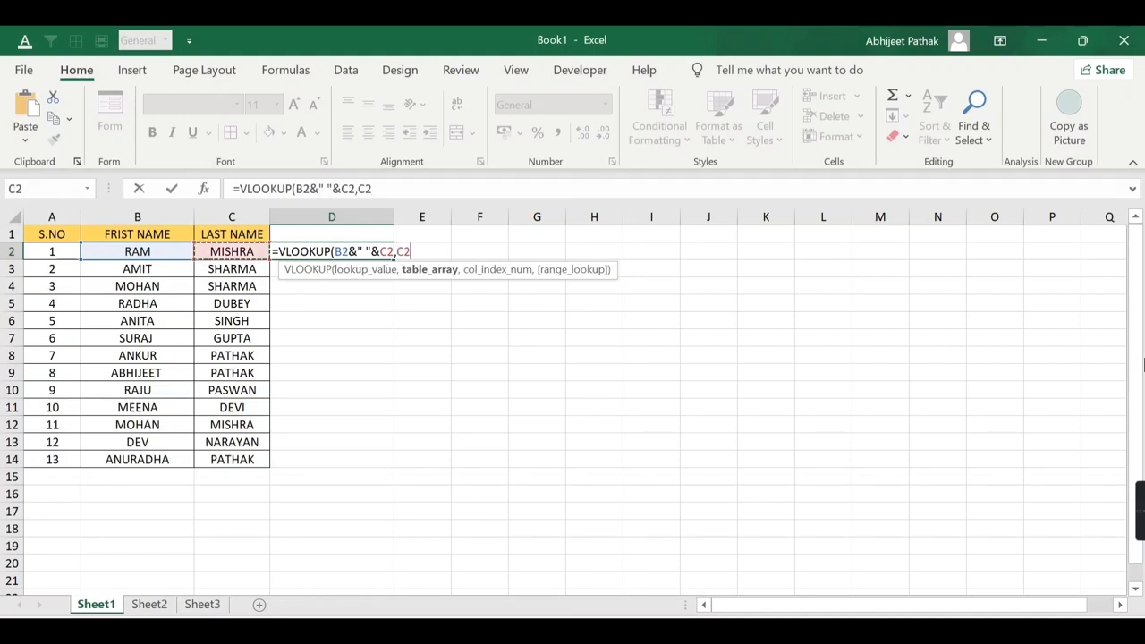
pyautogui.press('Left')
pyautogui.hotkey('ctrl', 'shift', 'Down')
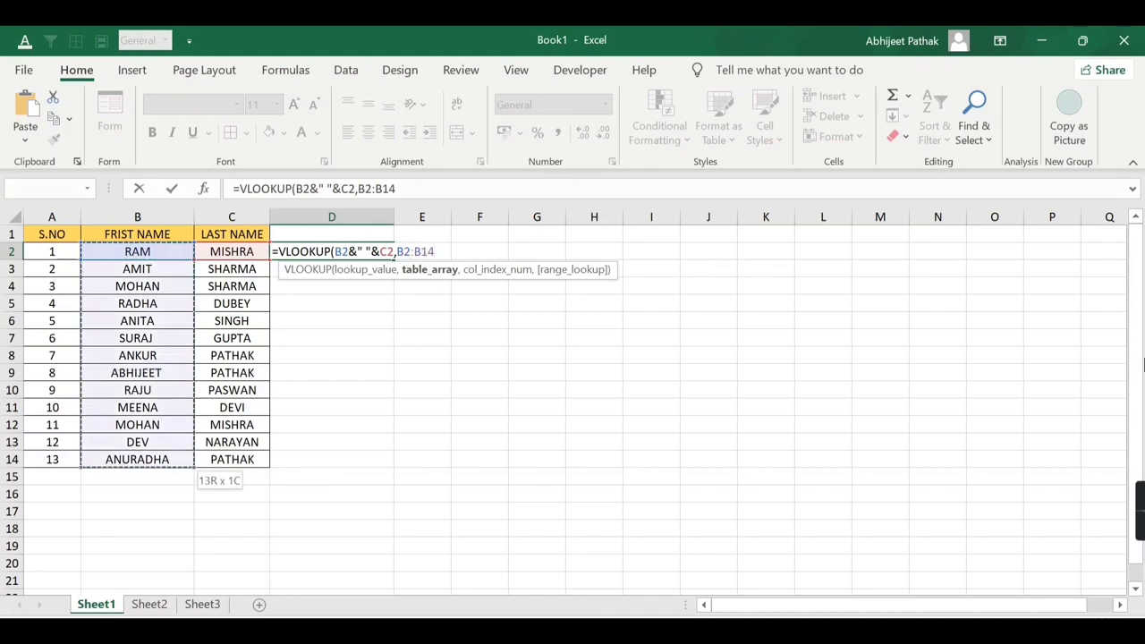
pyautogui.write('&')
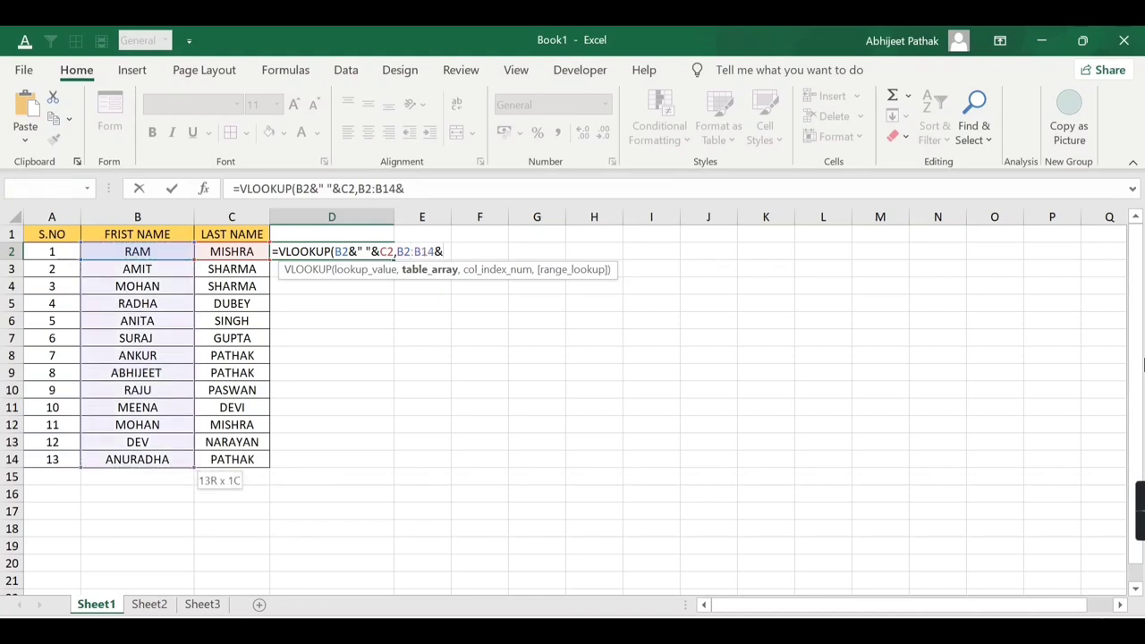
pyautogui.write('" ')
pyautogui.write('"')
pyautogui.click(136, 251)
pyautogui.moveTo(232, 251); pyautogui.dragTo(232, 459)
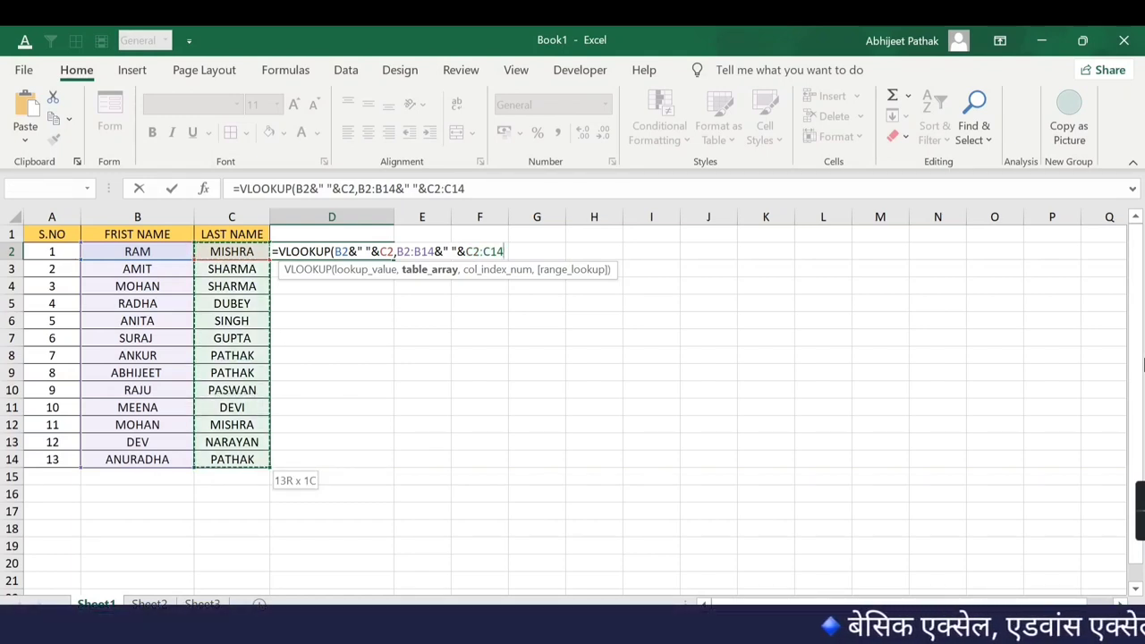
pyautogui.write(',')
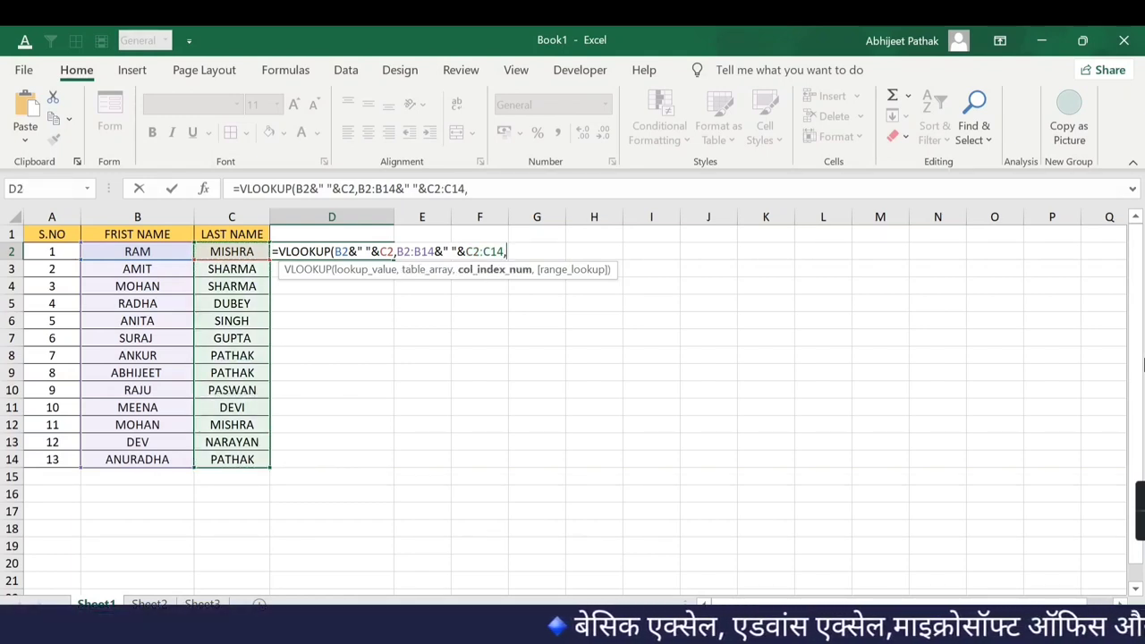
pyautogui.write('1')
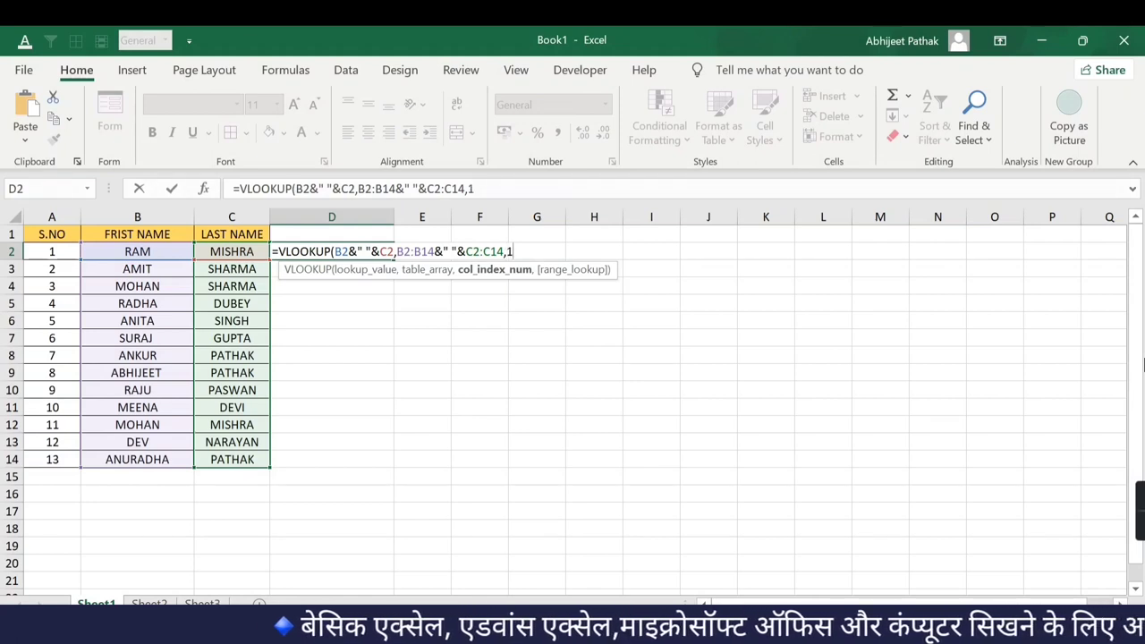
pyautogui.write(',')
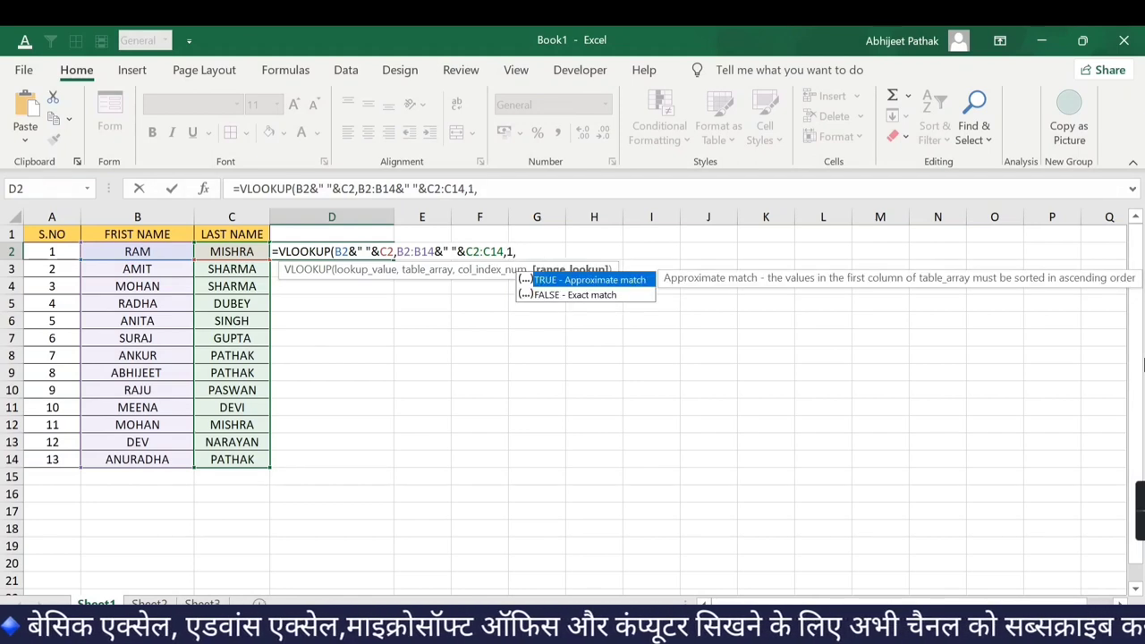
pyautogui.write('0')
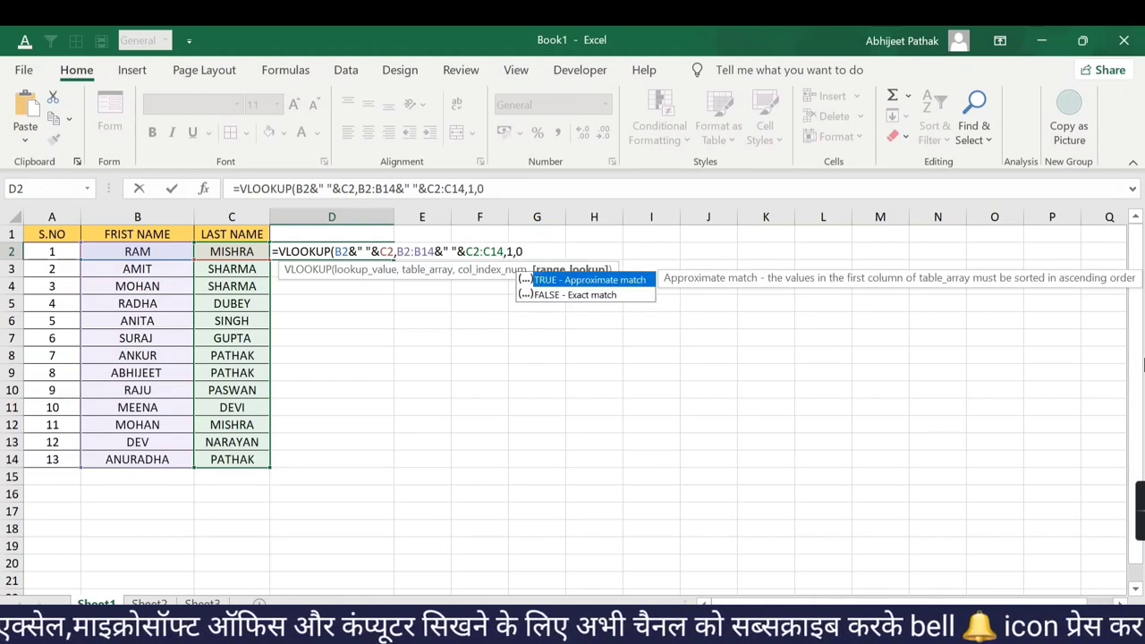
pyautogui.write(')')
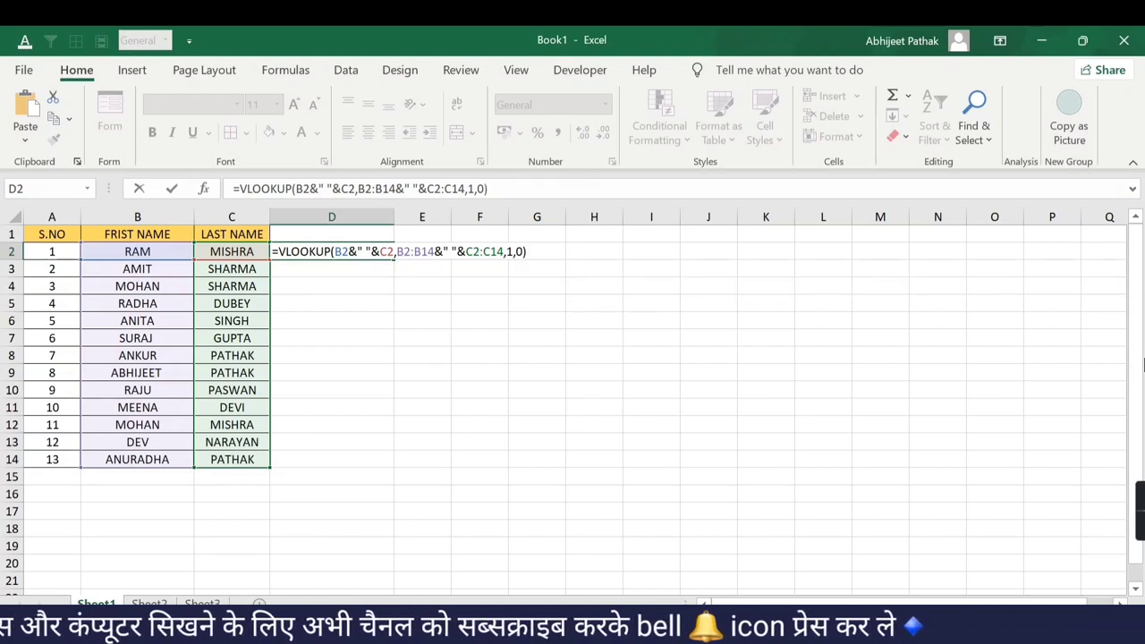
pyautogui.hotkey('ctrl', 'shift', 'Return')
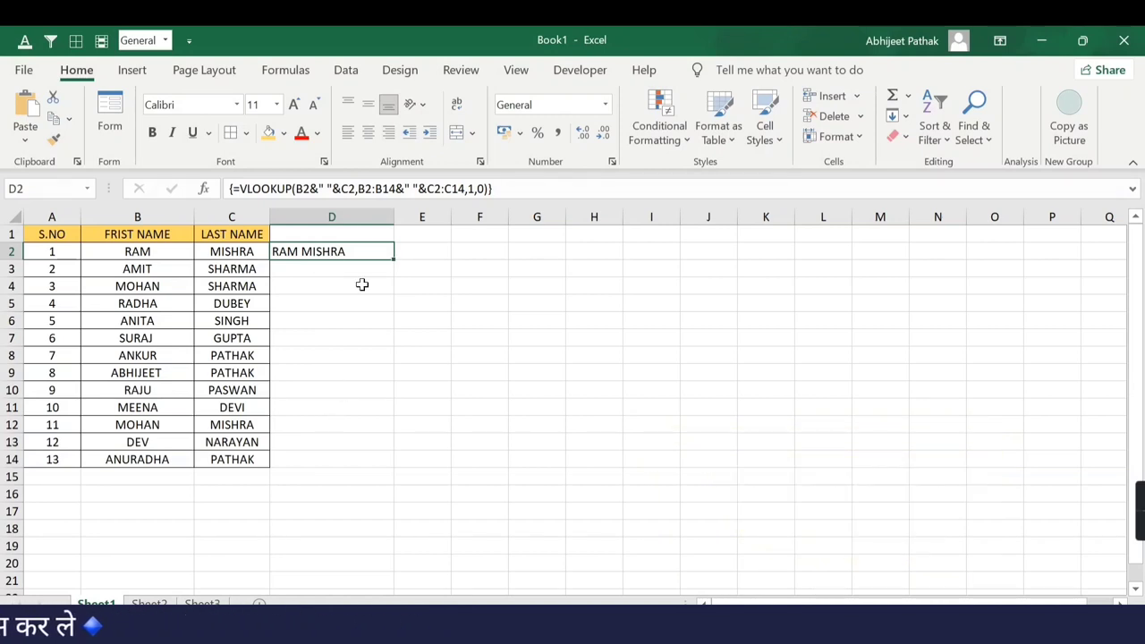
# Change D2's ranges to $B$2:$B$14 and $C$2:$C$14 and re-enter it as an array formula
pyautogui.doubleClick(353, 250)
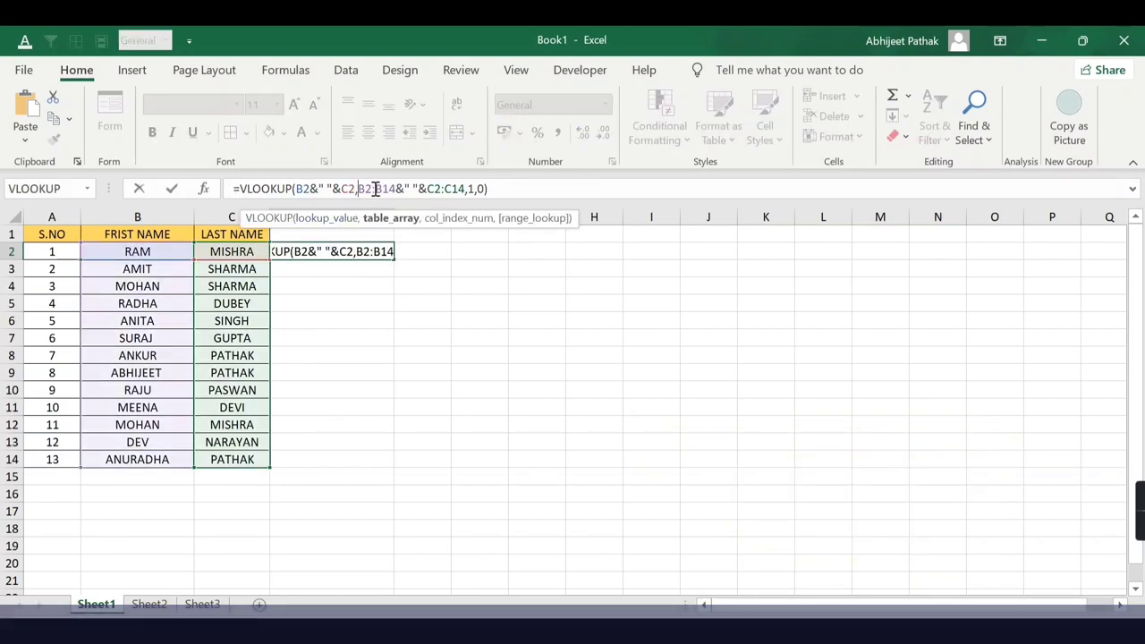
pyautogui.doubleClick(375, 188)
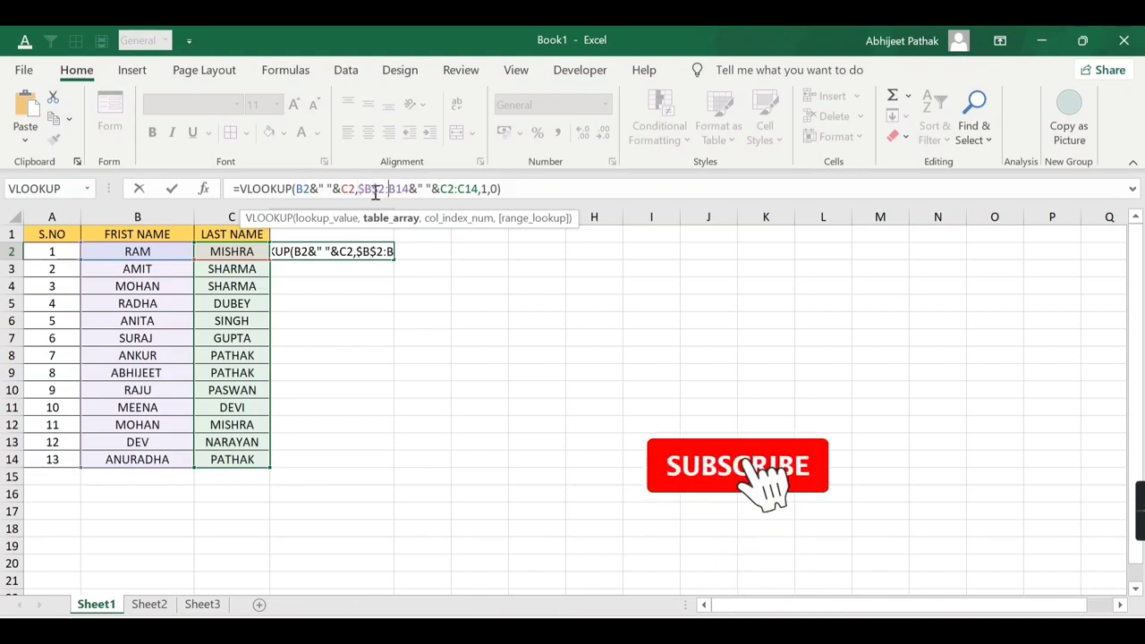
pyautogui.press('F4')
pyautogui.press('Right')
pyautogui.press('Right')
pyautogui.press('Right')
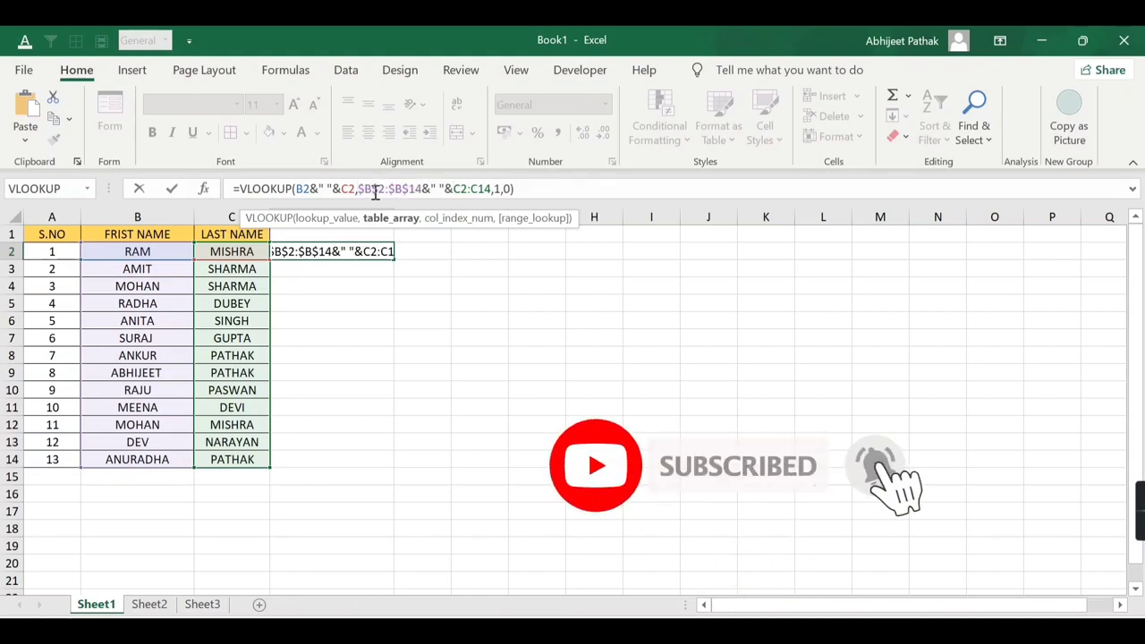
pyautogui.press('F4')
pyautogui.press('F4')
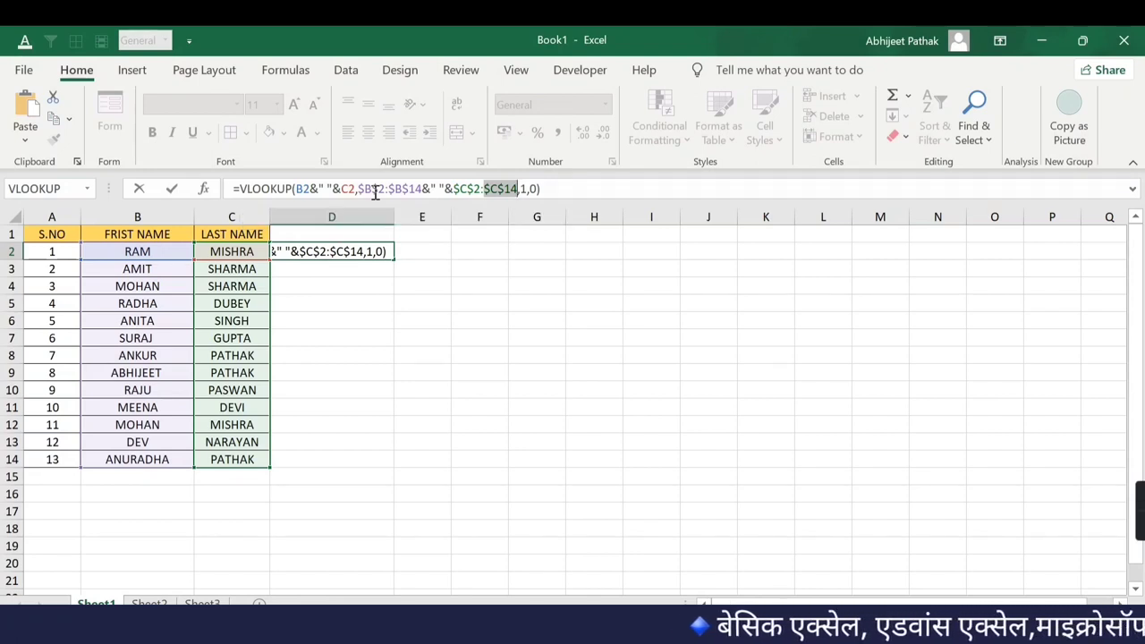
pyautogui.hotkey('ctrl', 'shift', 'Return')
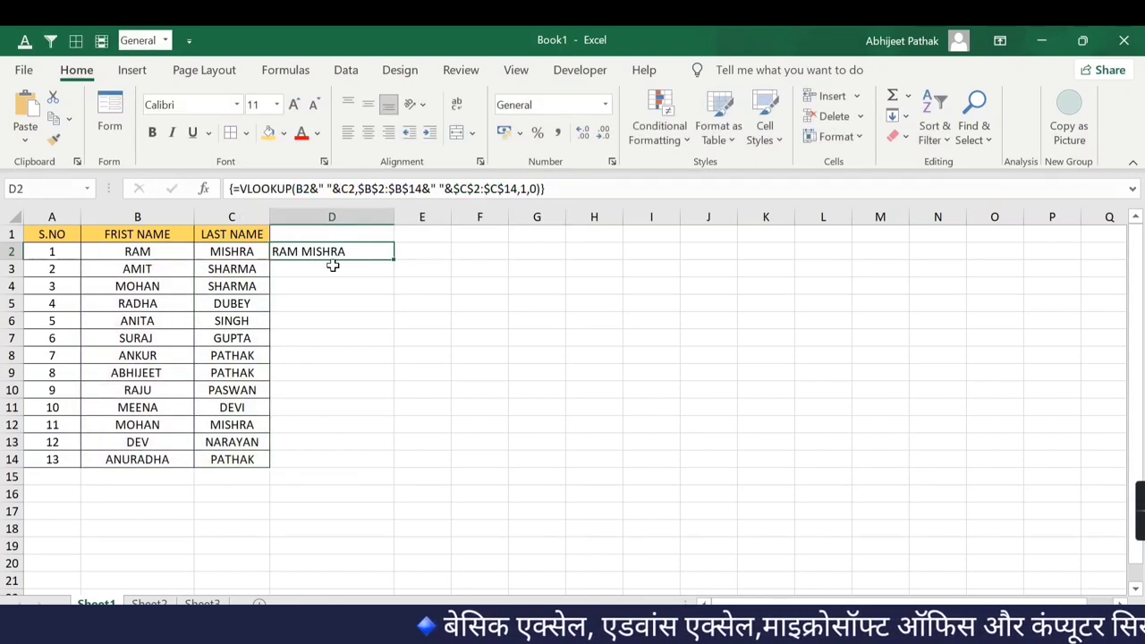
# Fill D2's formula down to D14, autofit column D, and check the formulas in D3 and D12
pyautogui.doubleClick(394, 217)
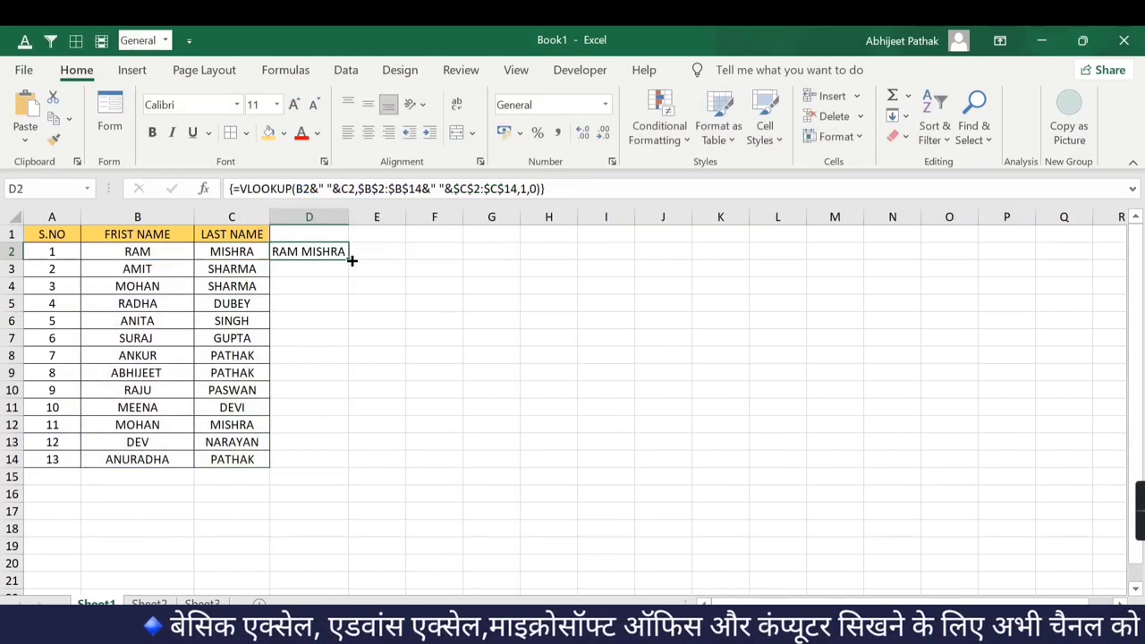
pyautogui.moveTo(348, 258); pyautogui.dragTo(342, 473)
pyautogui.hotkey('ctrl', 'd')
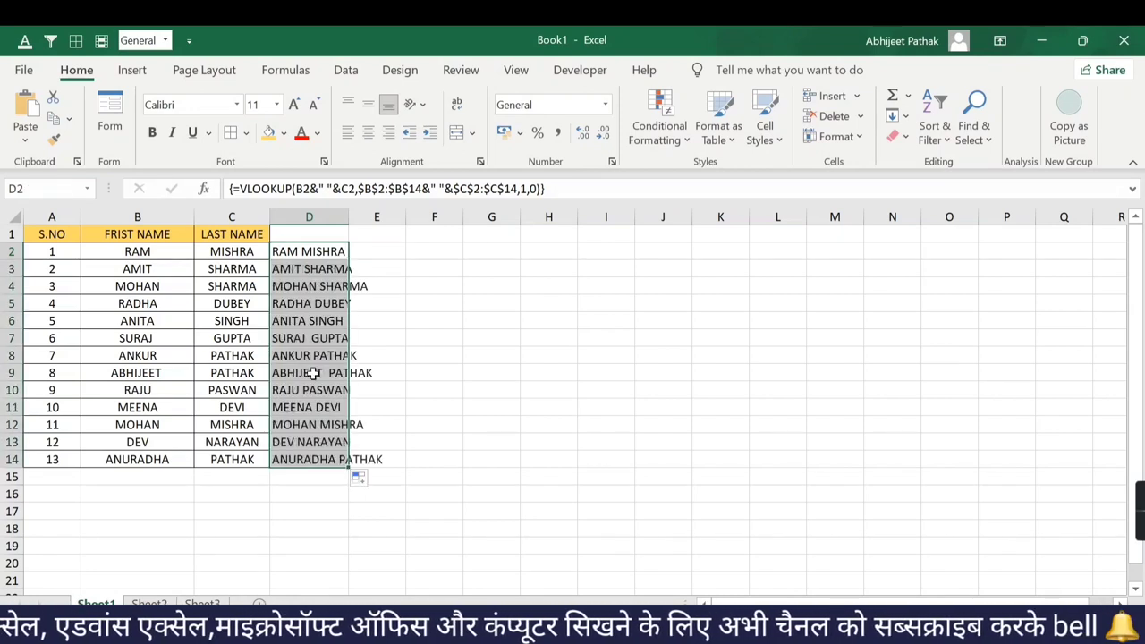
pyautogui.doubleClick(349, 218)
pyautogui.click(312, 269)
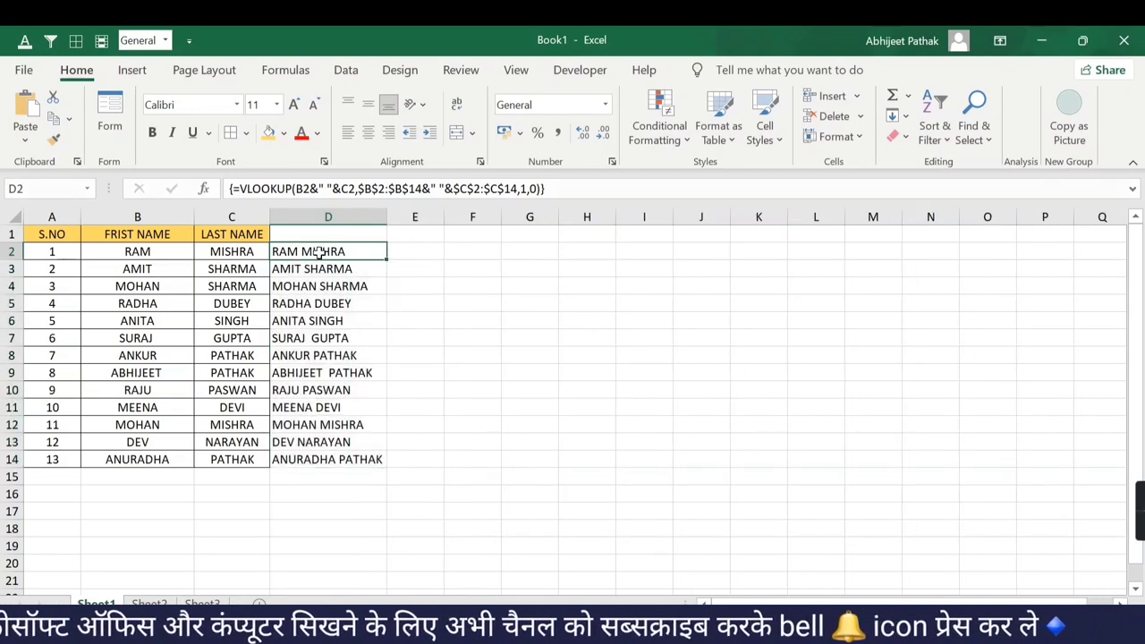
pyautogui.click(323, 426)
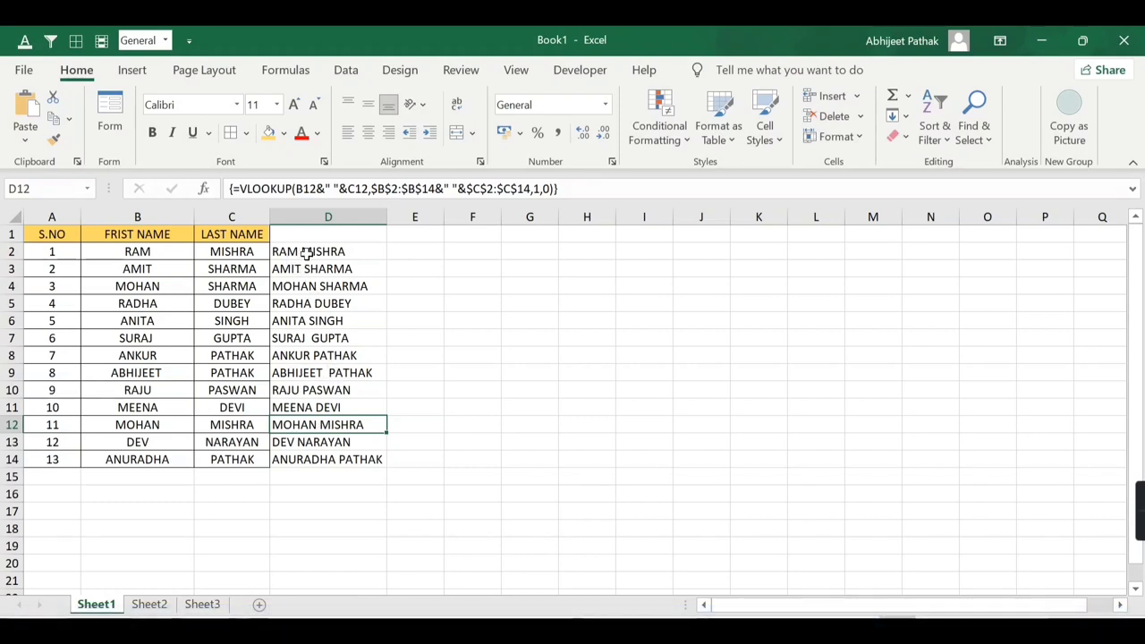
pyautogui.click(333, 189)
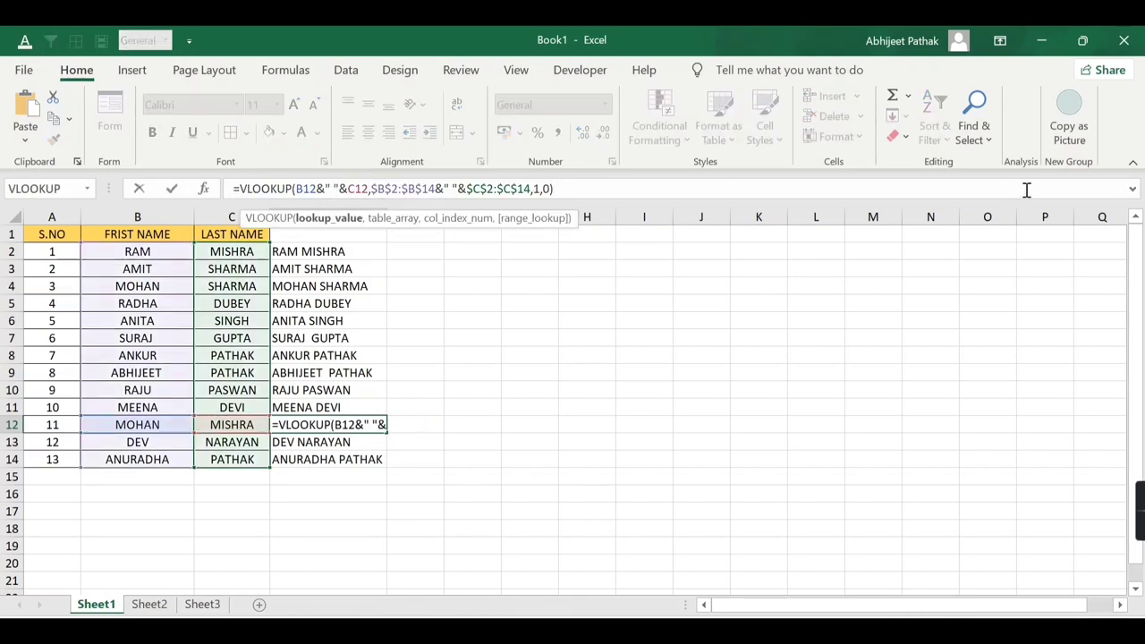
pyautogui.press('BackSpace')
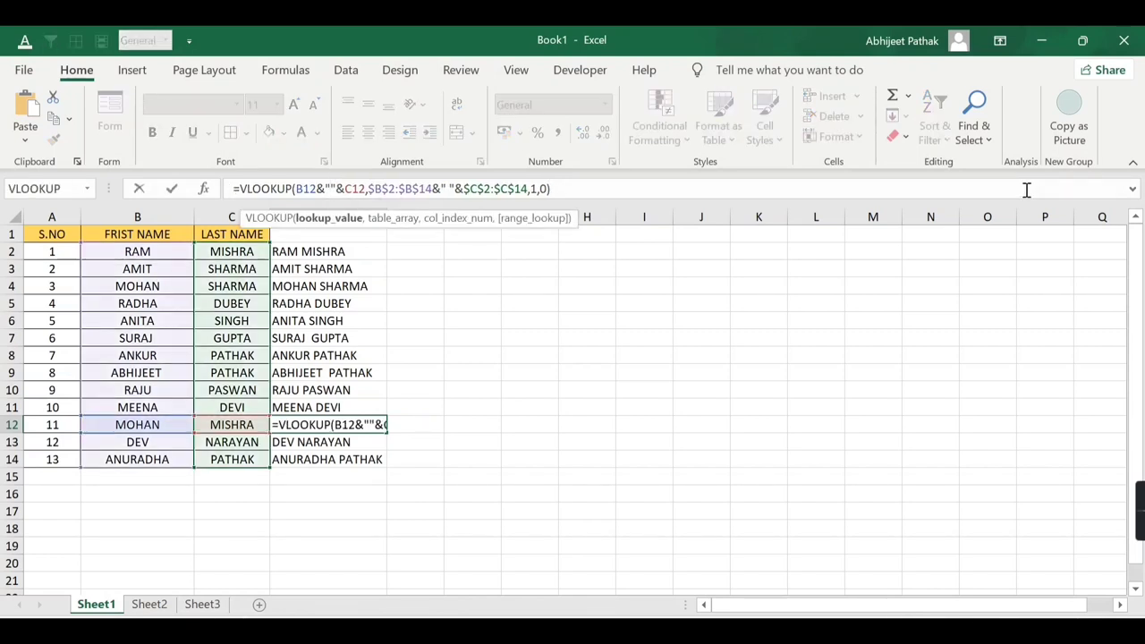
pyautogui.write('/')
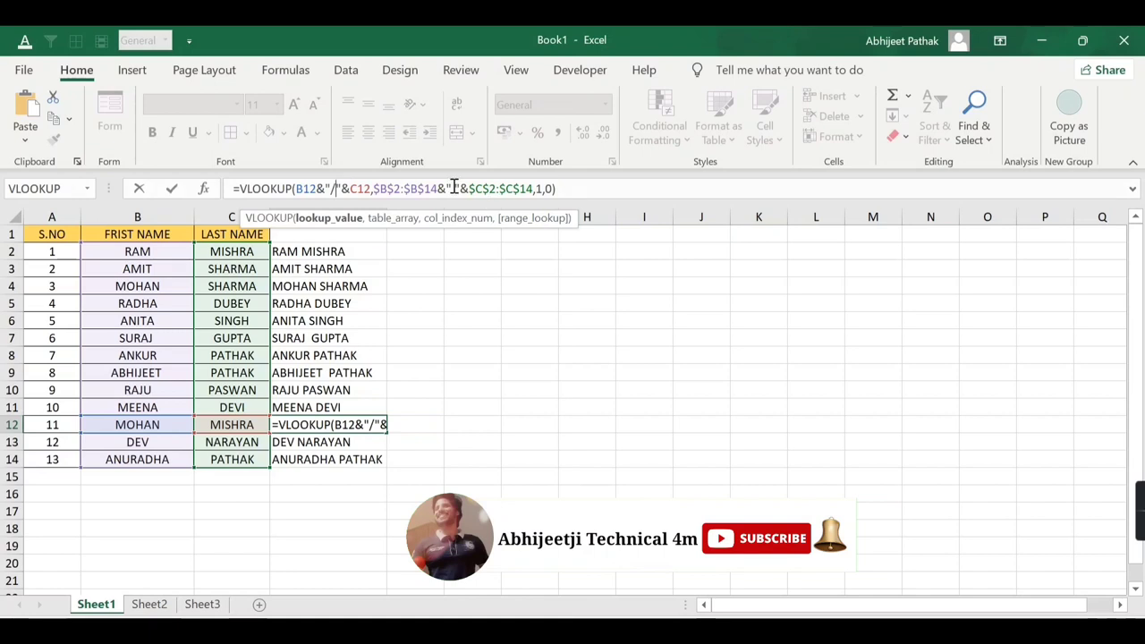
pyautogui.click(453, 188)
pyautogui.press('BackSpace')
pyautogui.write('/')
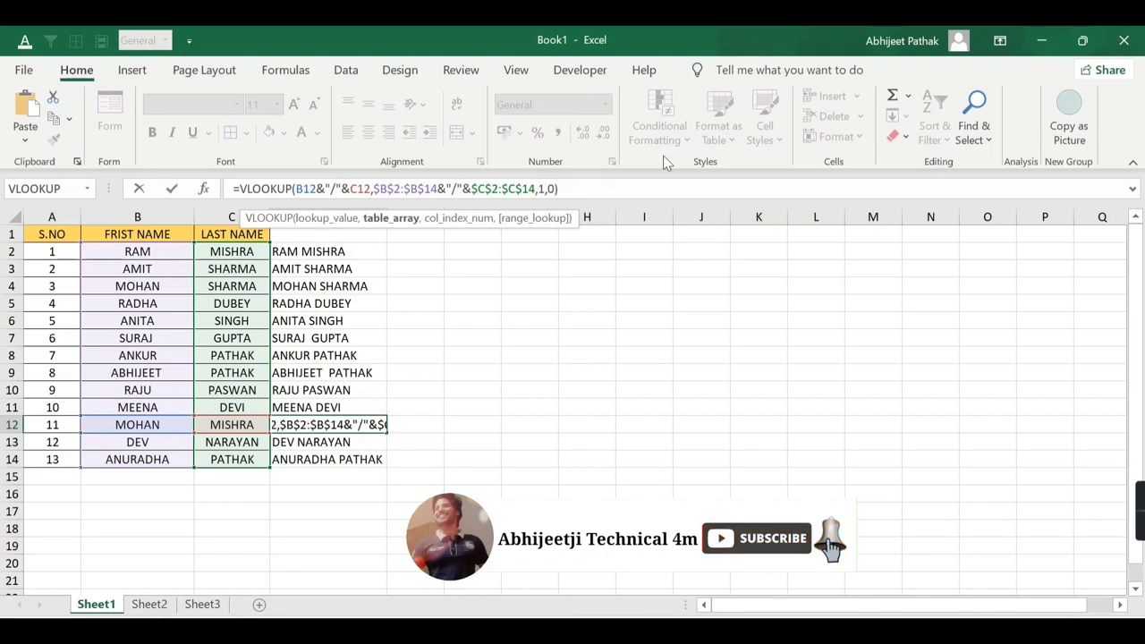
pyautogui.hotkey('ctrl', 'shift', 'Return')
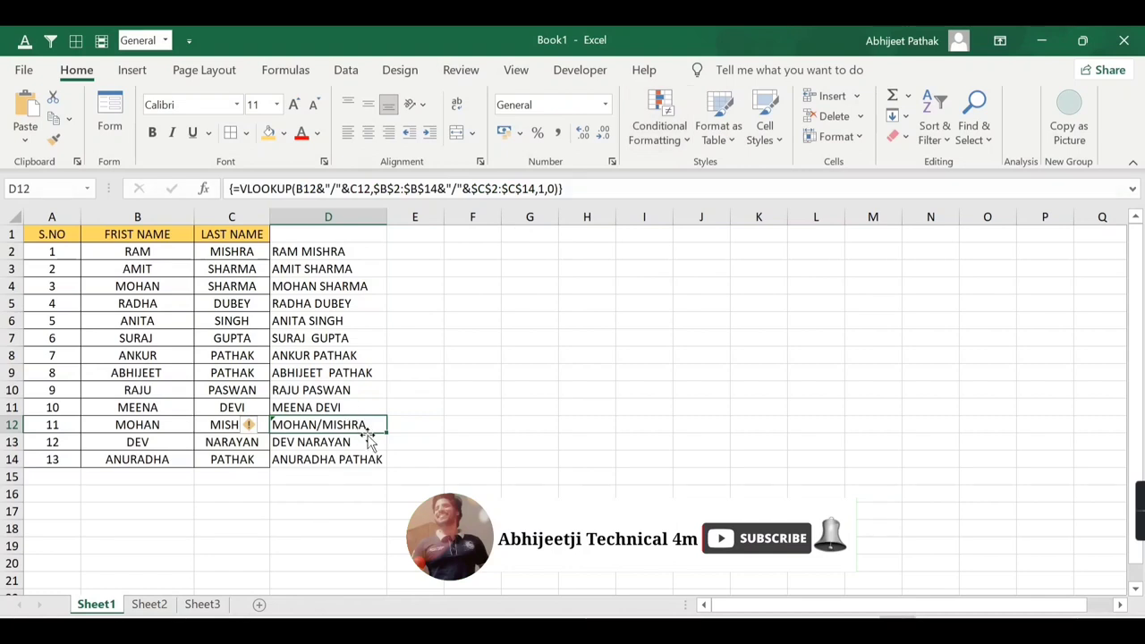
pyautogui.moveTo(386, 433); pyautogui.dragTo(389, 465)
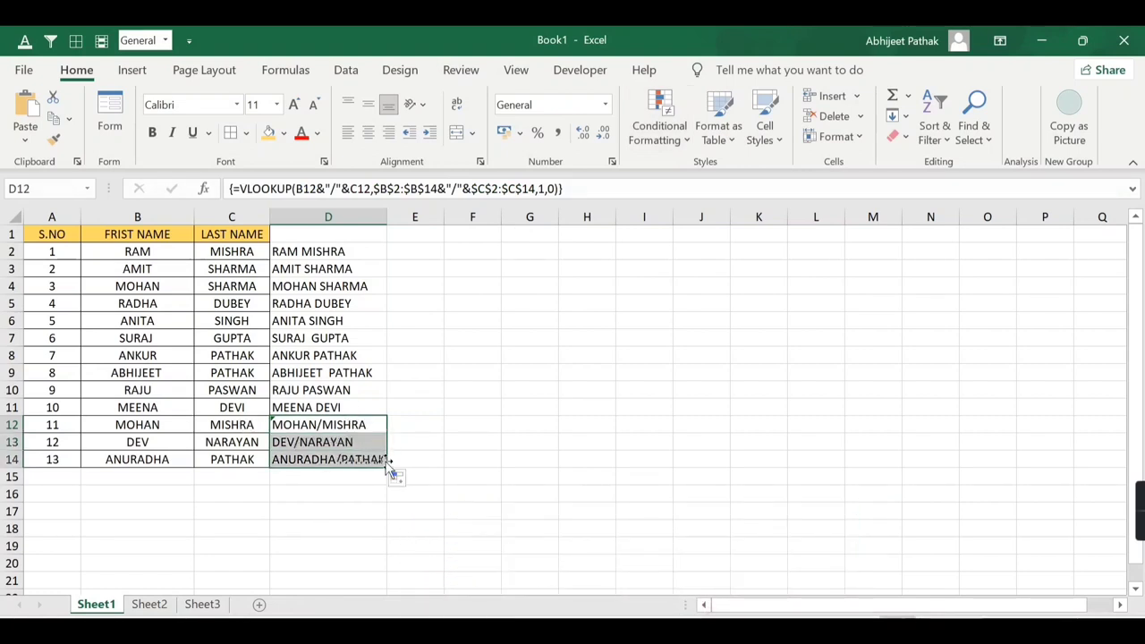
pyautogui.click(341, 254)
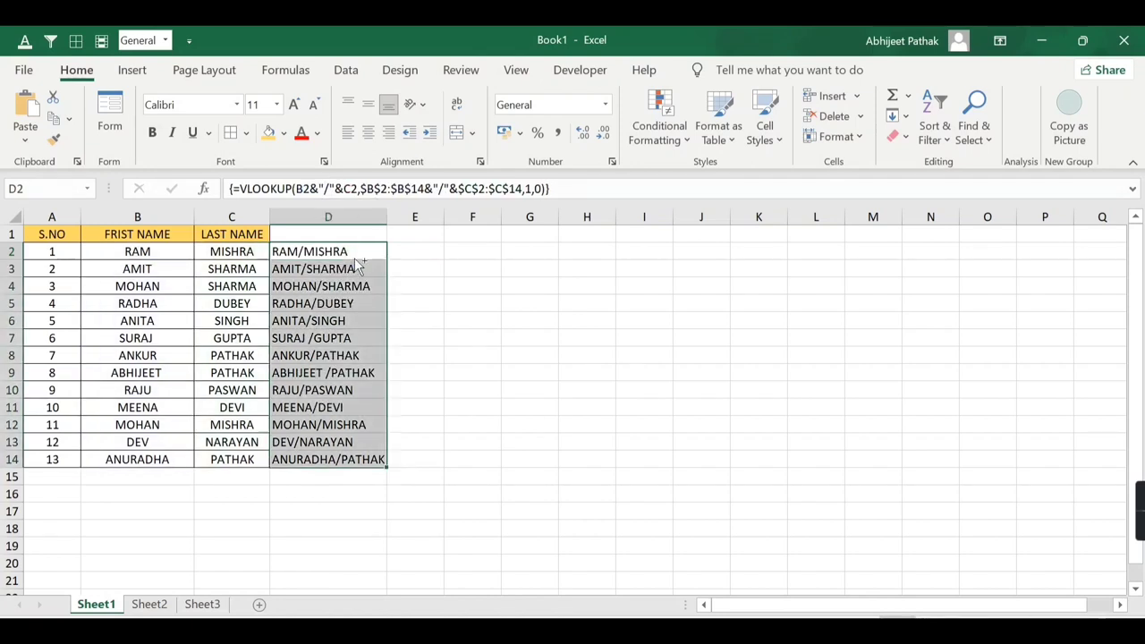
pyautogui.hotkey('ctrl', 'z')
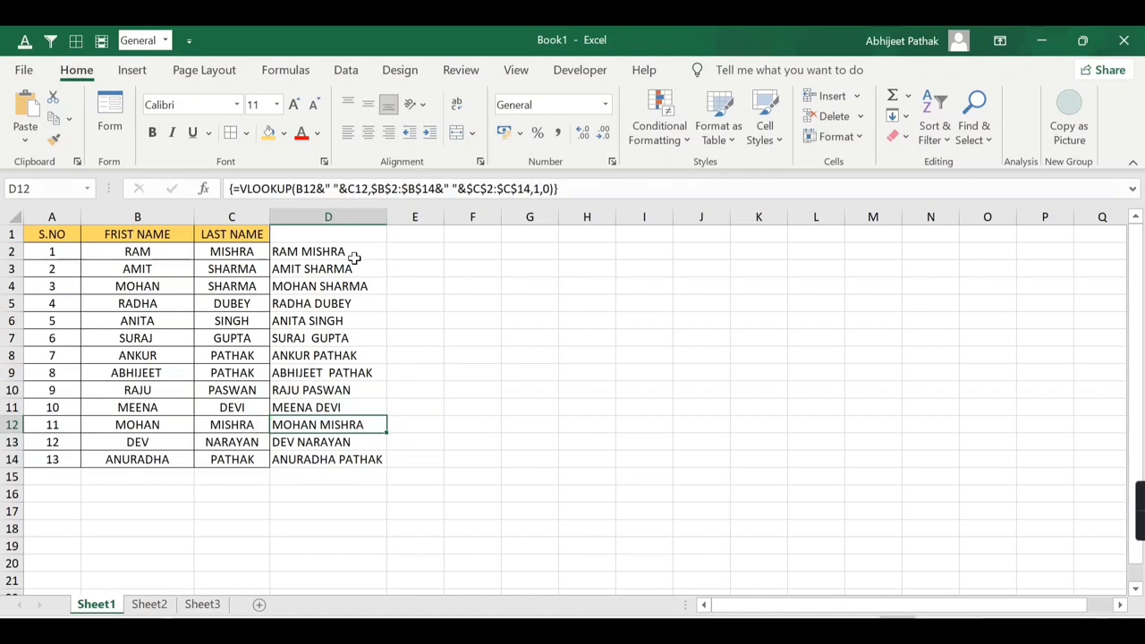
pyautogui.click(360, 250)
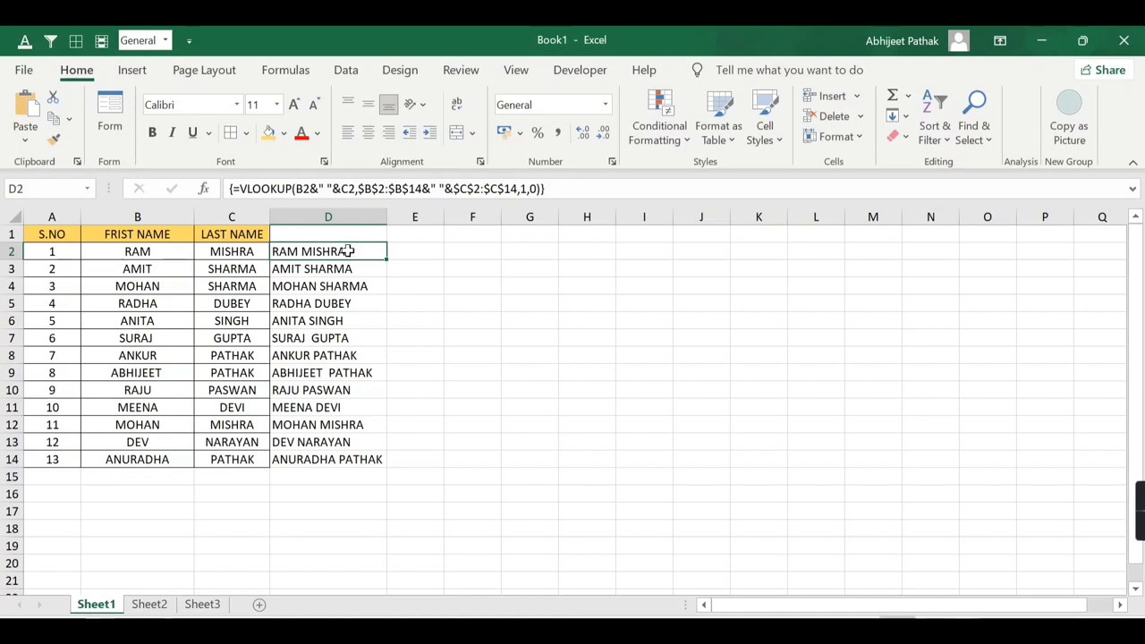
# Wrap D2's VLOOKUP in PROPER as an array formula and fill it down to D14
pyautogui.click(235, 188)
pyautogui.write('PR')
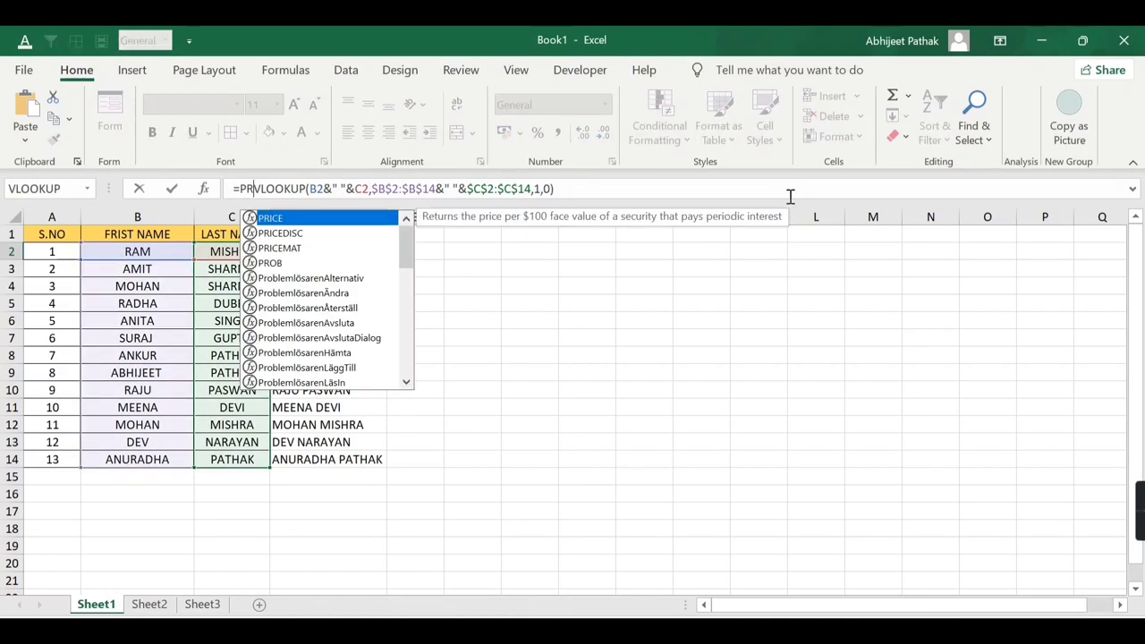
pyautogui.write('OPER(')
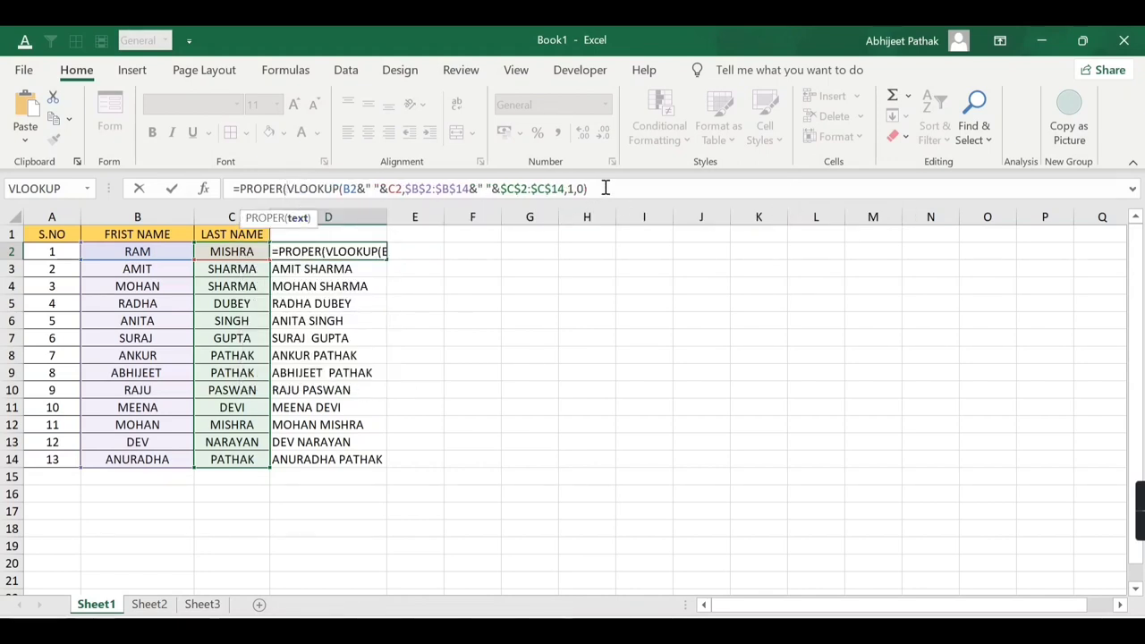
pyautogui.click(675, 186)
pyautogui.write(')')
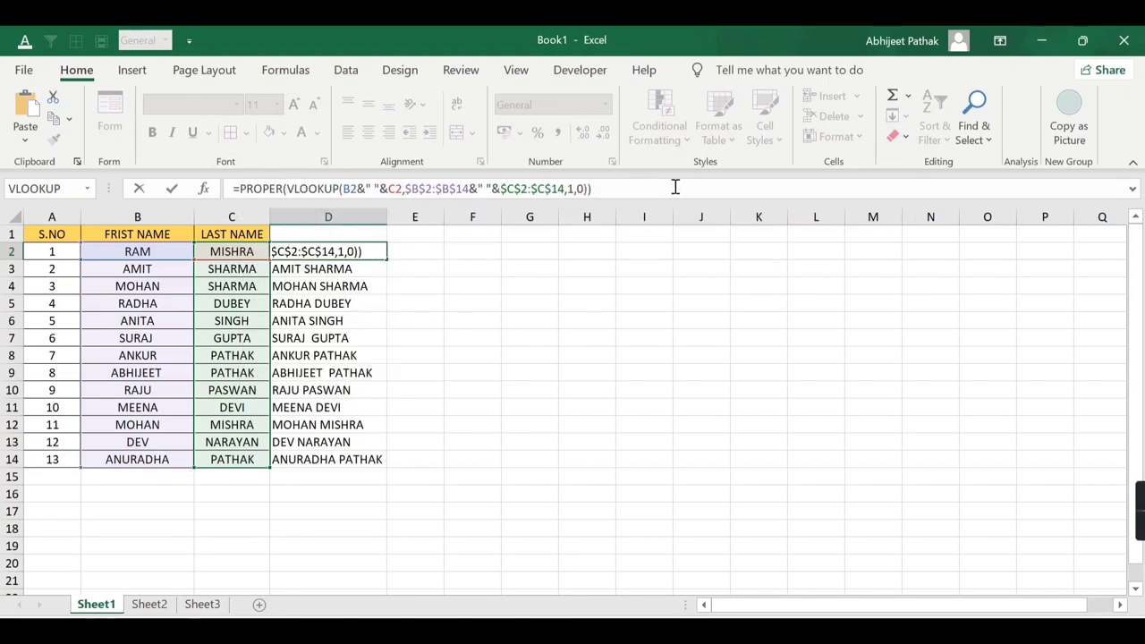
pyautogui.hotkey('ctrl', 'shift', 'Return')
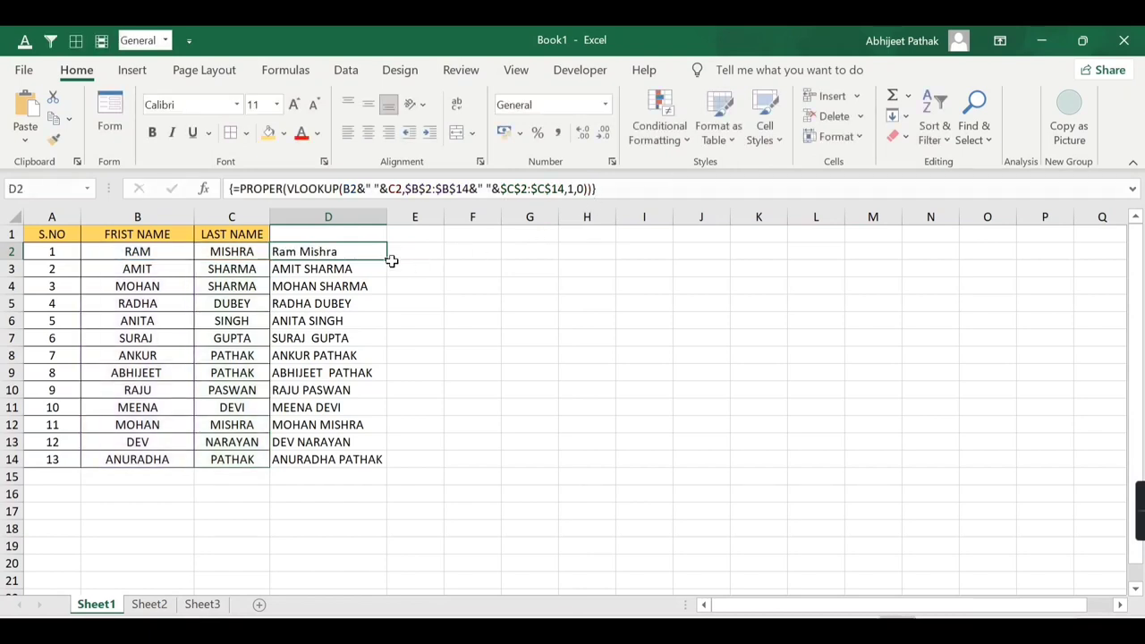
pyautogui.moveTo(389, 260); pyautogui.dragTo(385, 465)
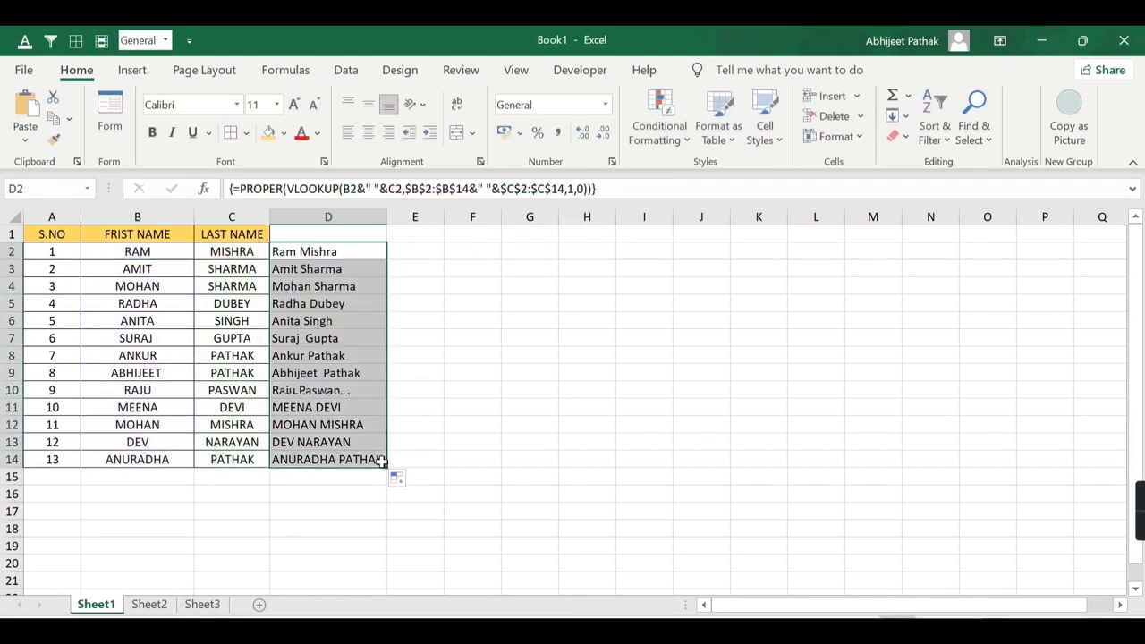
pyautogui.click(360, 253)
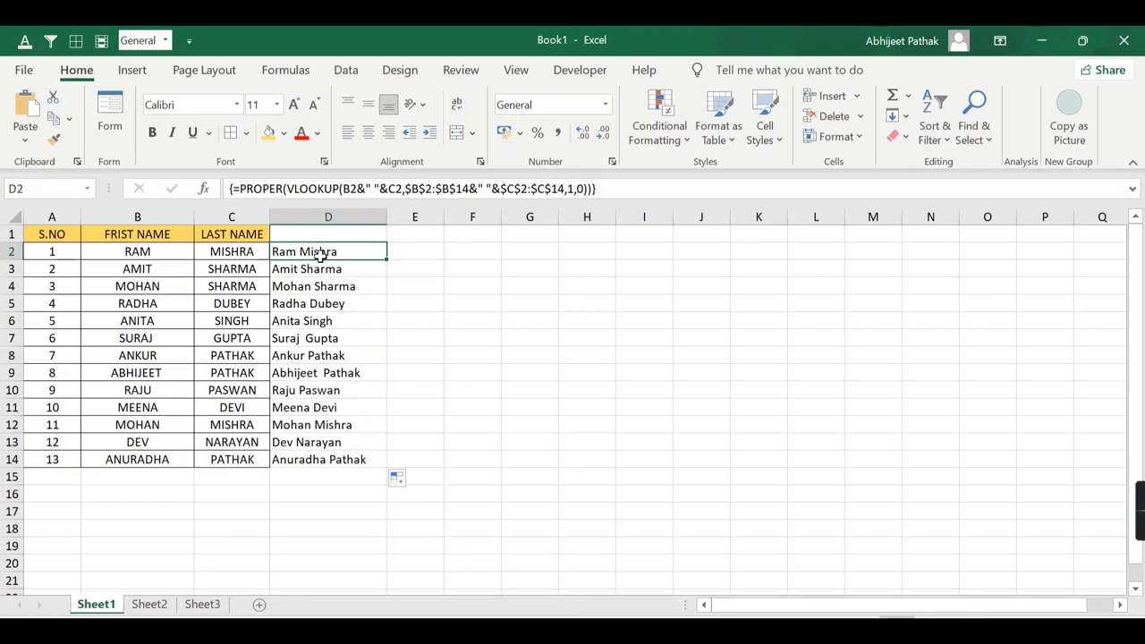
# Insert =SUBSTITUTE( before PROPER in D2's formula and add a comma at its end
pyautogui.click(240, 188)
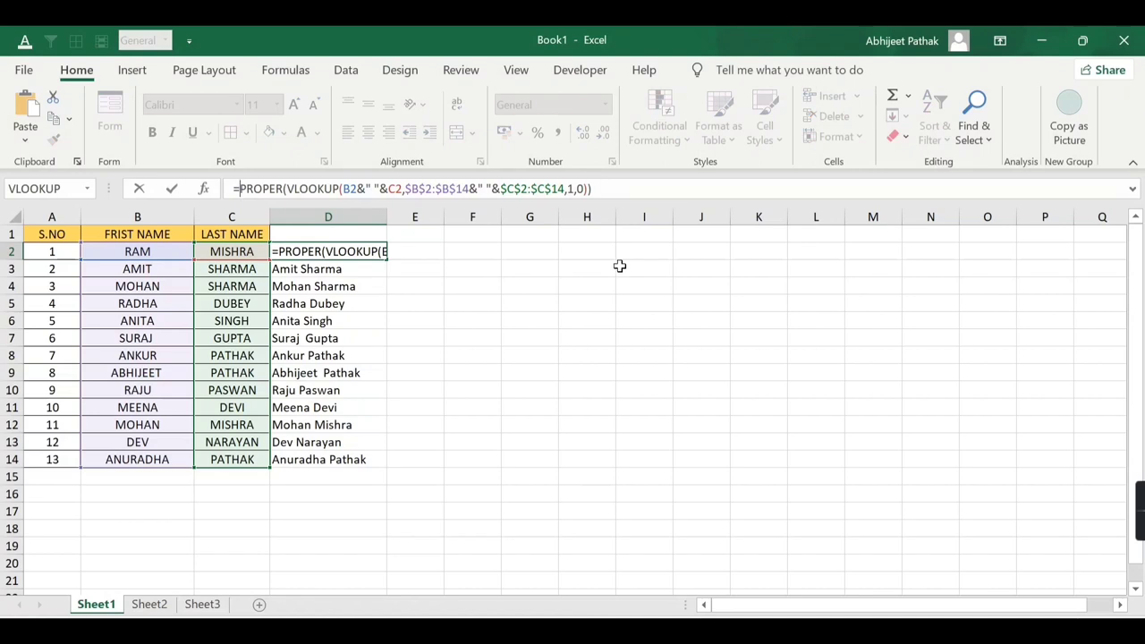
pyautogui.write('=')
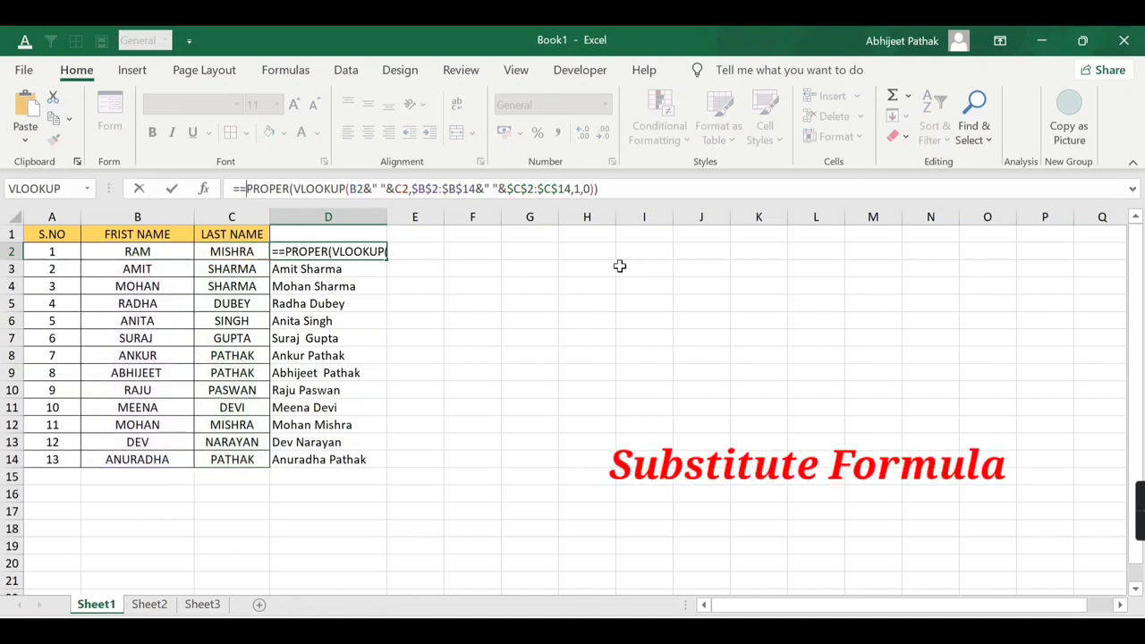
pyautogui.write('SUBSTITUTE(')
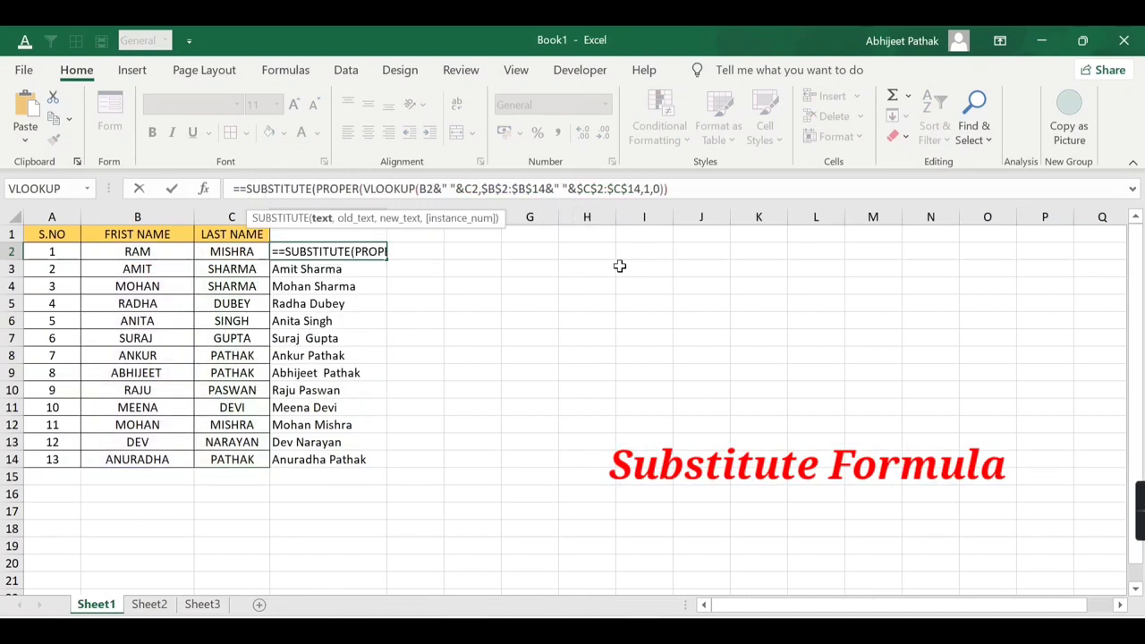
pyautogui.click(672, 189)
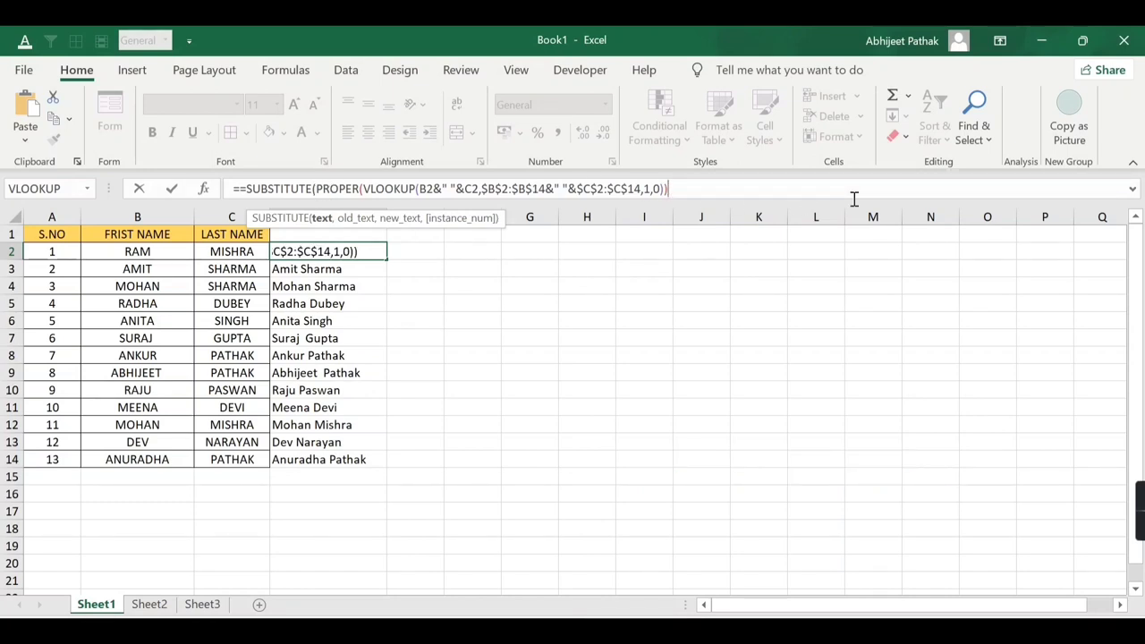
pyautogui.write(',')
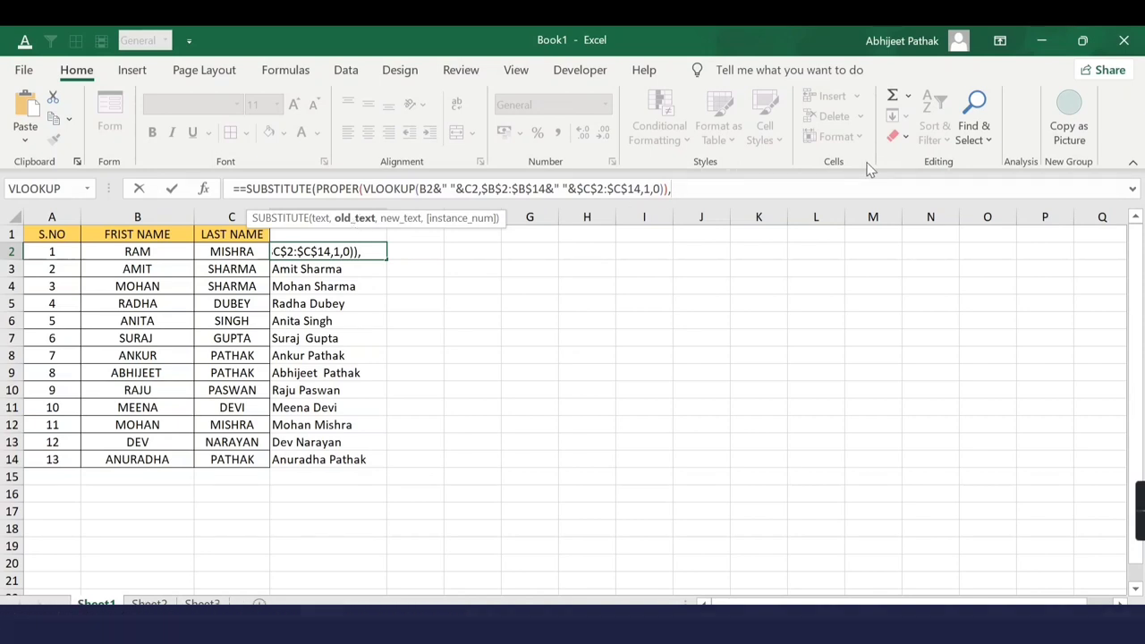
# Add the space and KUMAR arguments to D2's SUBSTITUTE formula
pyautogui.write('"')
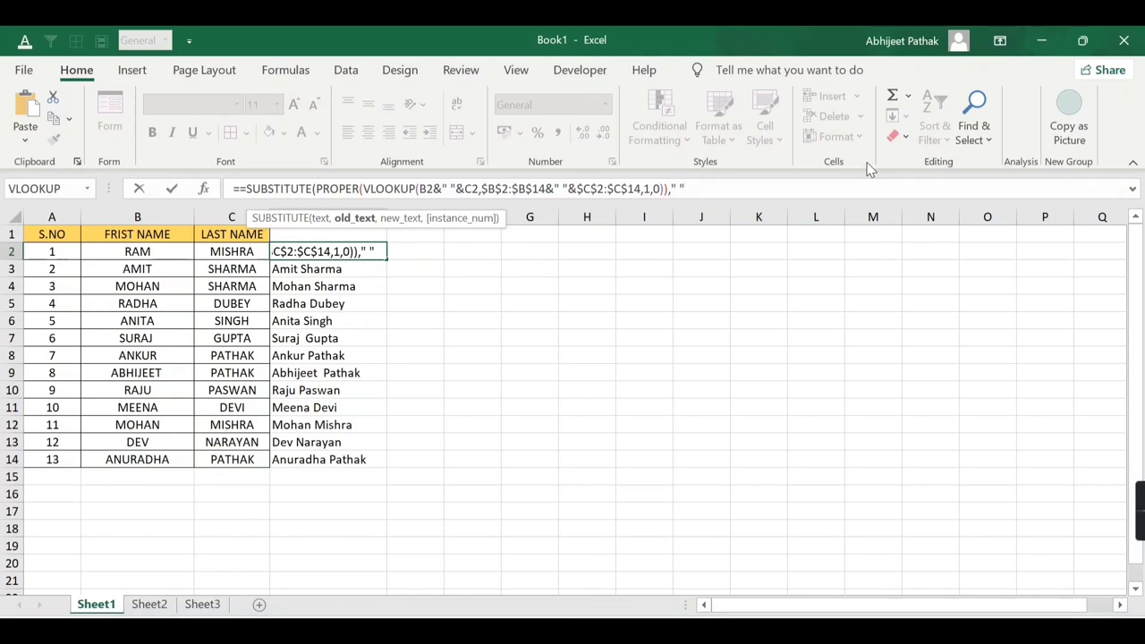
pyautogui.write(',')
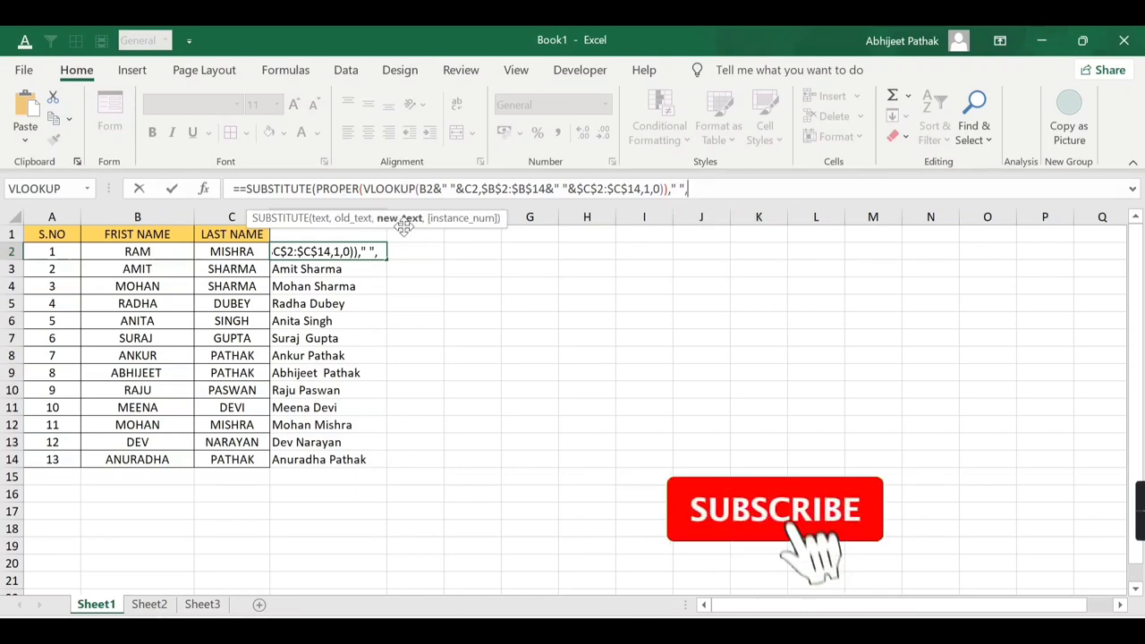
pyautogui.write('"')
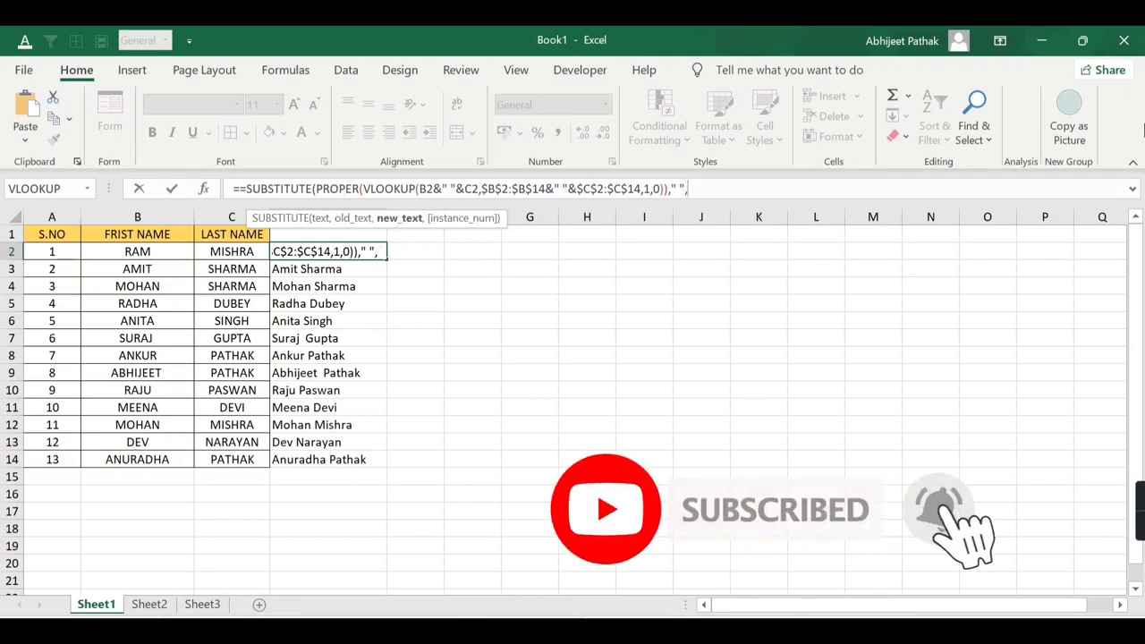
pyautogui.write('kUM')
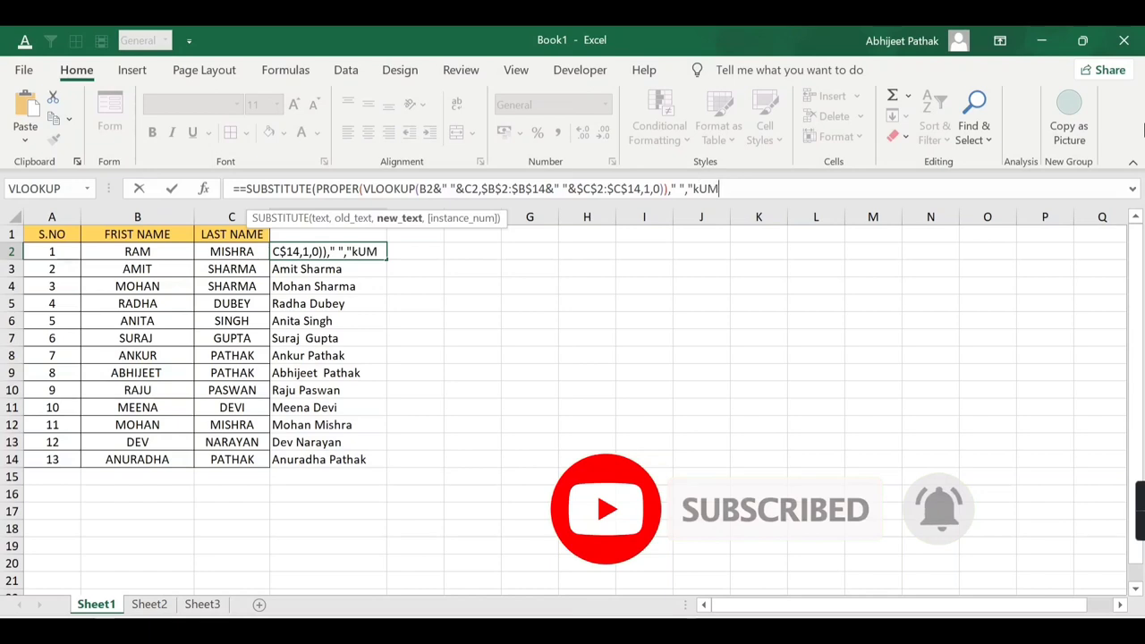
pyautogui.write('KUMAR')
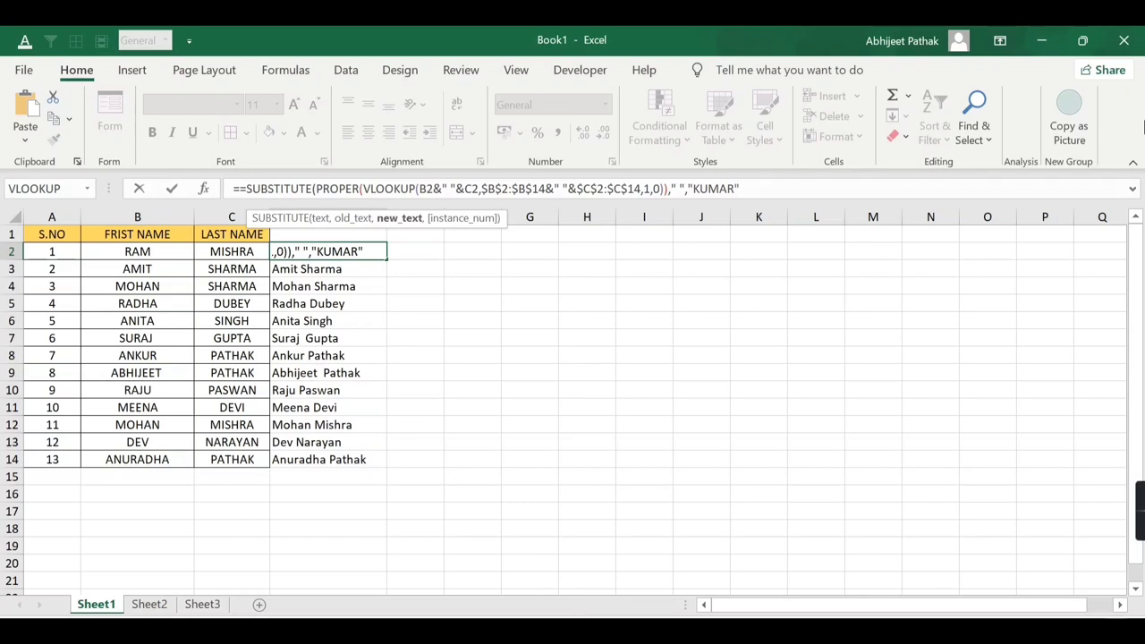
# Close the SUBSTITUTE formula, commit it as an array formula, and accept Excel's correction
pyautogui.write(')')
pyautogui.hotkey('ctrl', 'shift', 'Return')
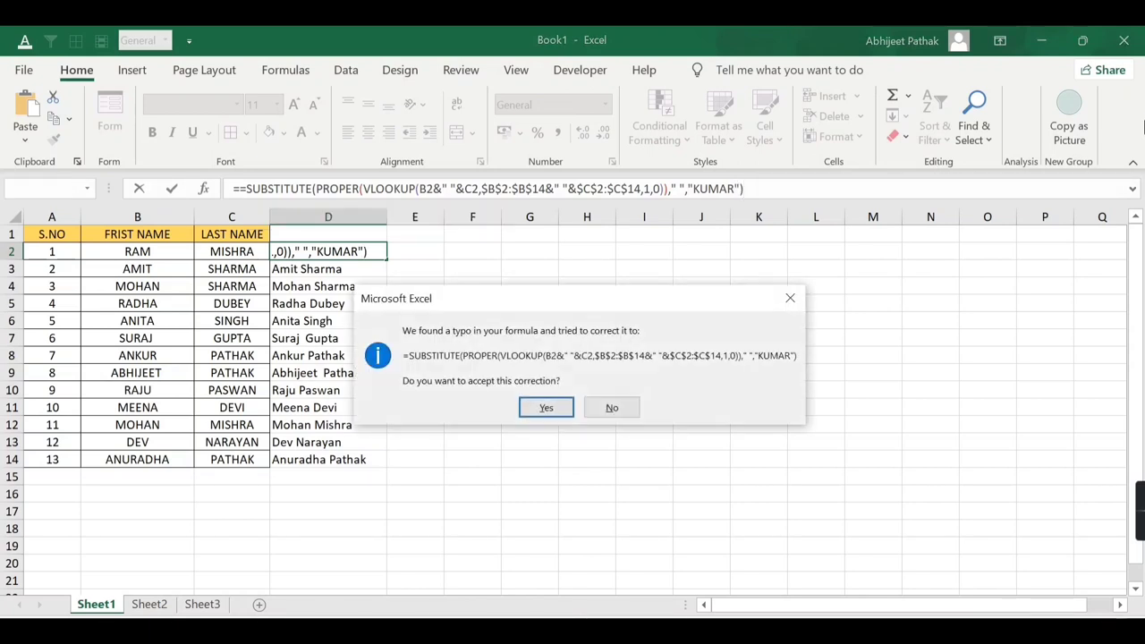
pyautogui.press('Return')
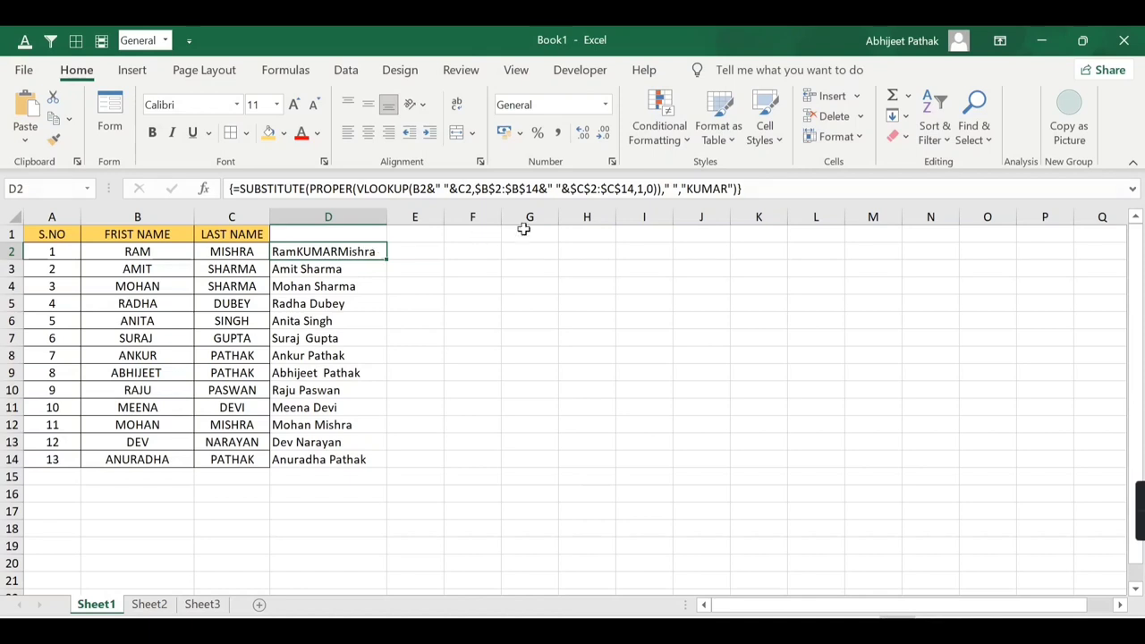
pyautogui.click(686, 188)
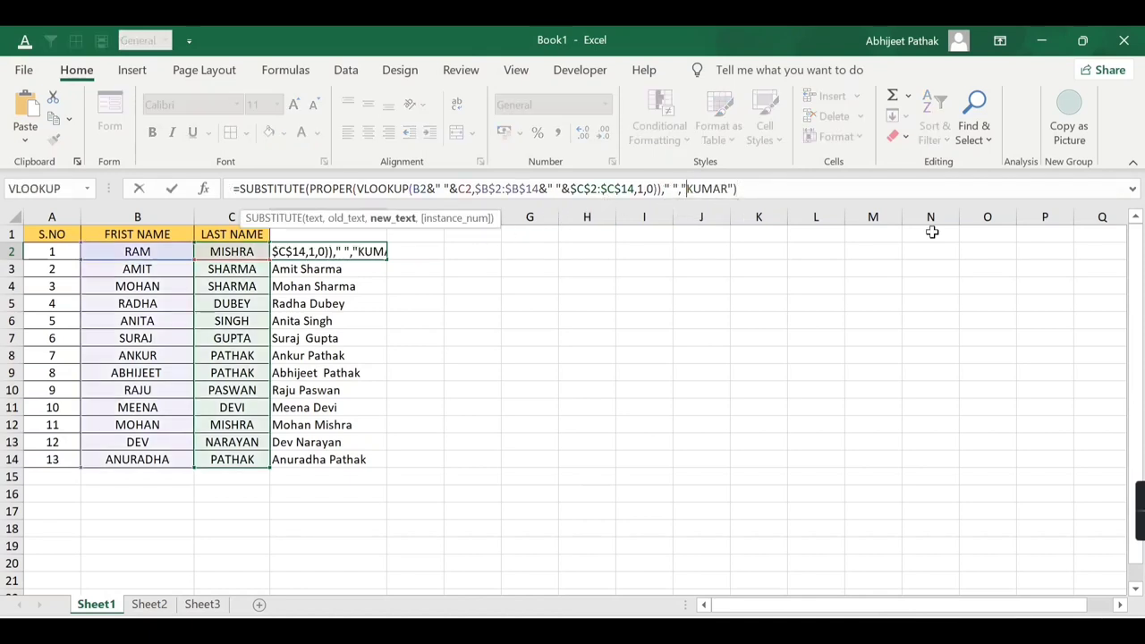
pyautogui.write(')')
pyautogui.click(731, 188)
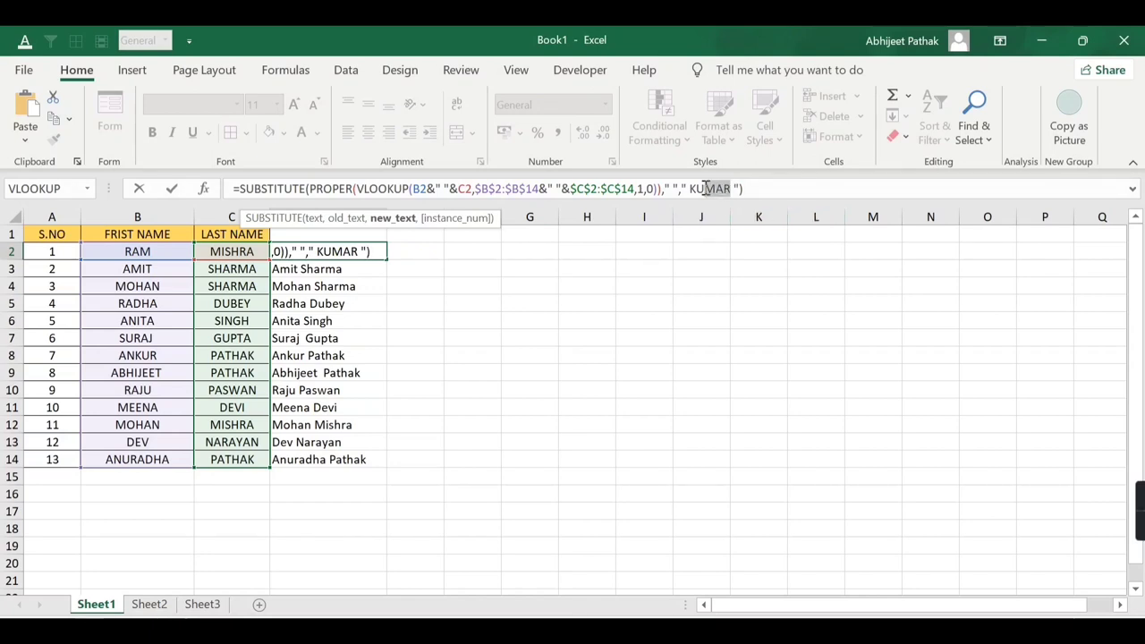
pyautogui.moveTo(729, 189); pyautogui.dragTo(698, 181)
pyautogui.press('BackSpace')
pyautogui.write('M')
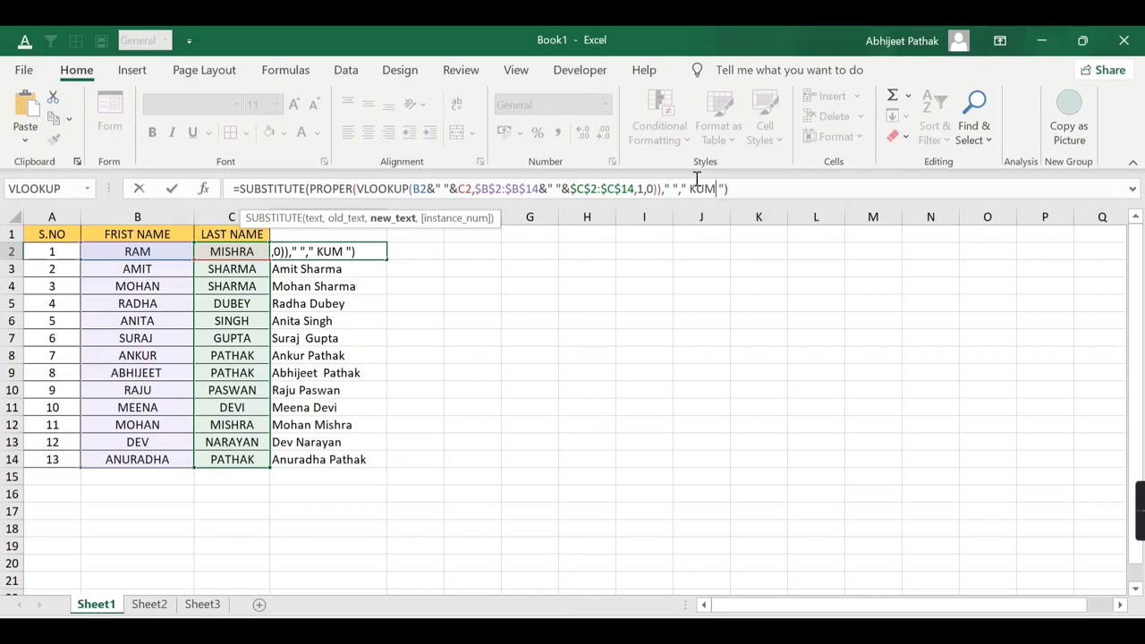
pyautogui.press('BackSpace')
pyautogui.press('BackSpace')
pyautogui.write('umar')
pyautogui.hotkey('ctrl', 'shift', 'Return')
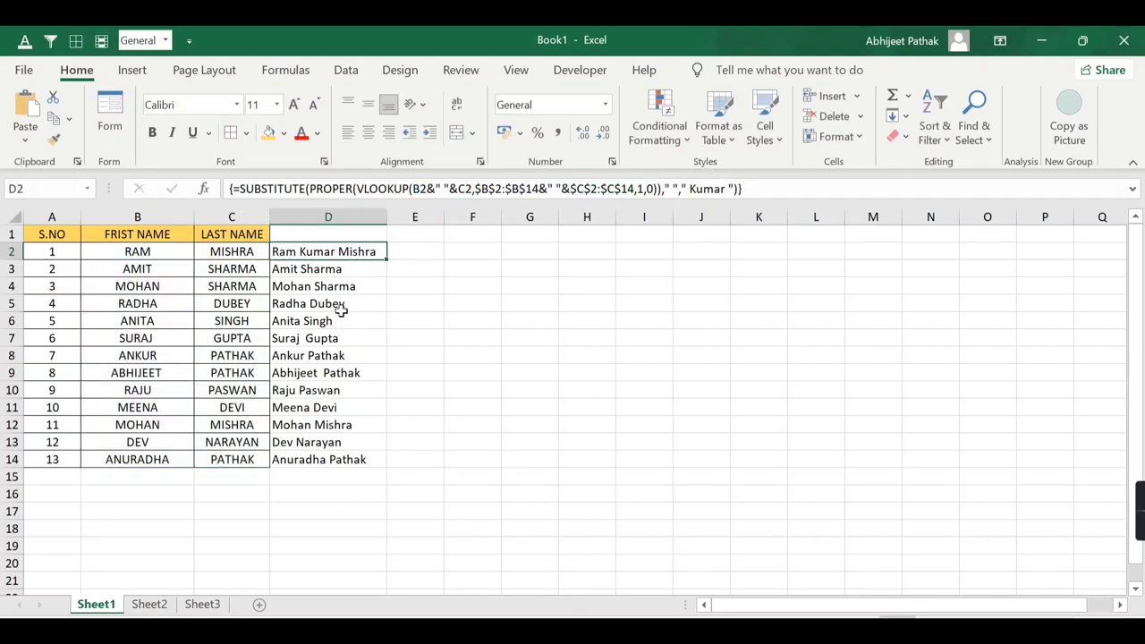
# Fill the Kumar formula down to D14, autofit column D, and check the formula in D4
pyautogui.moveTo(386, 258); pyautogui.dragTo(381, 476)
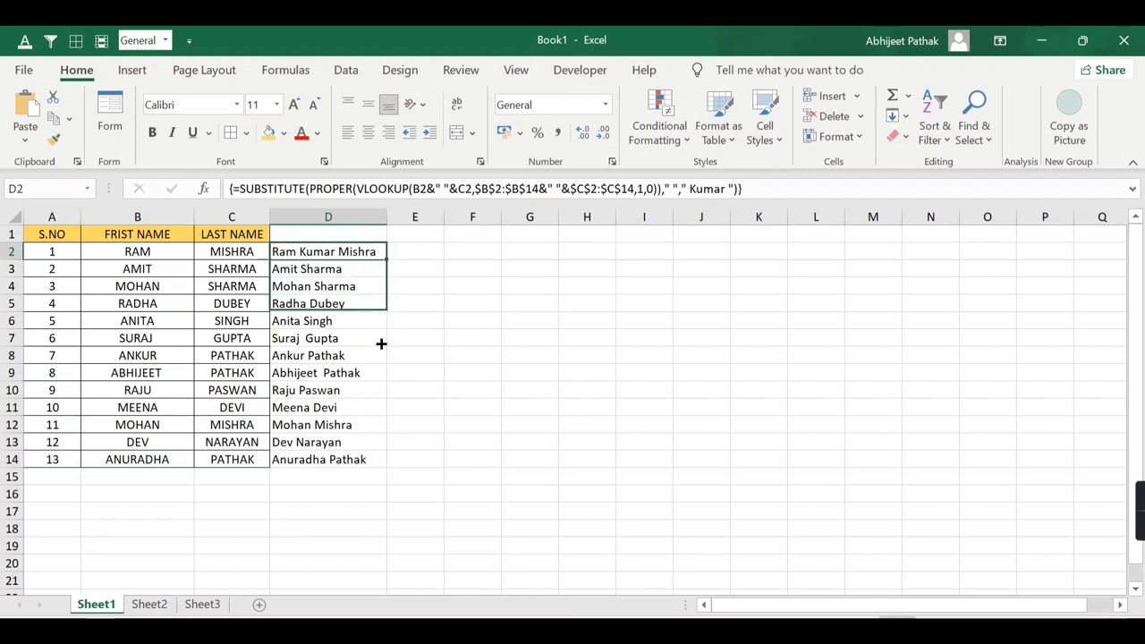
pyautogui.moveTo(386, 216); pyautogui.dragTo(388, 216)
pyautogui.doubleClick(389, 216)
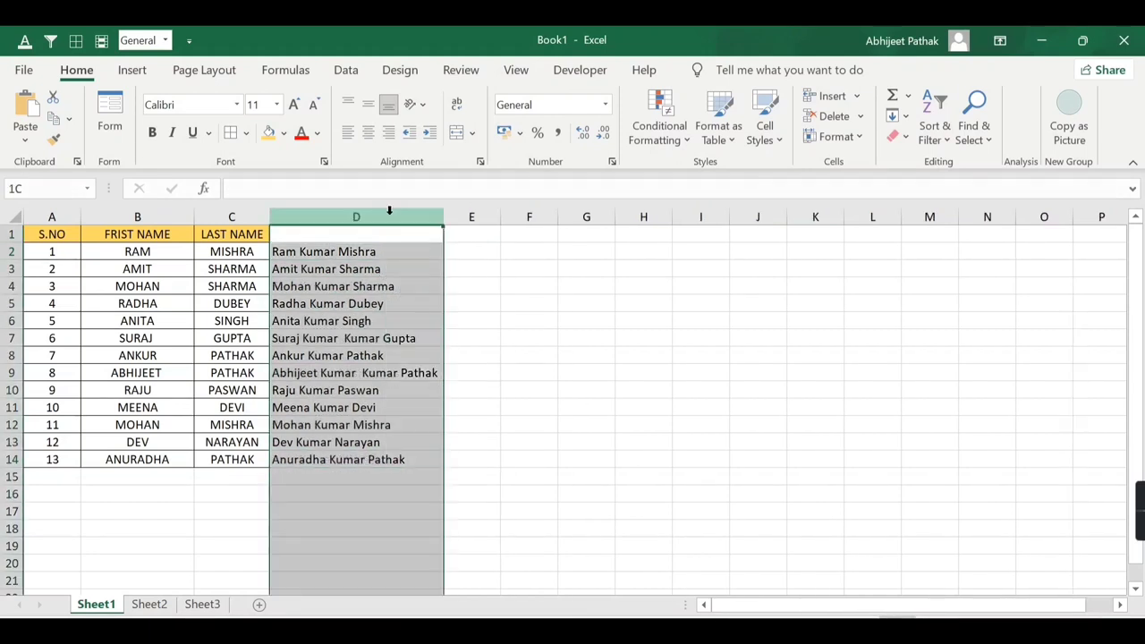
pyautogui.click(416, 294)
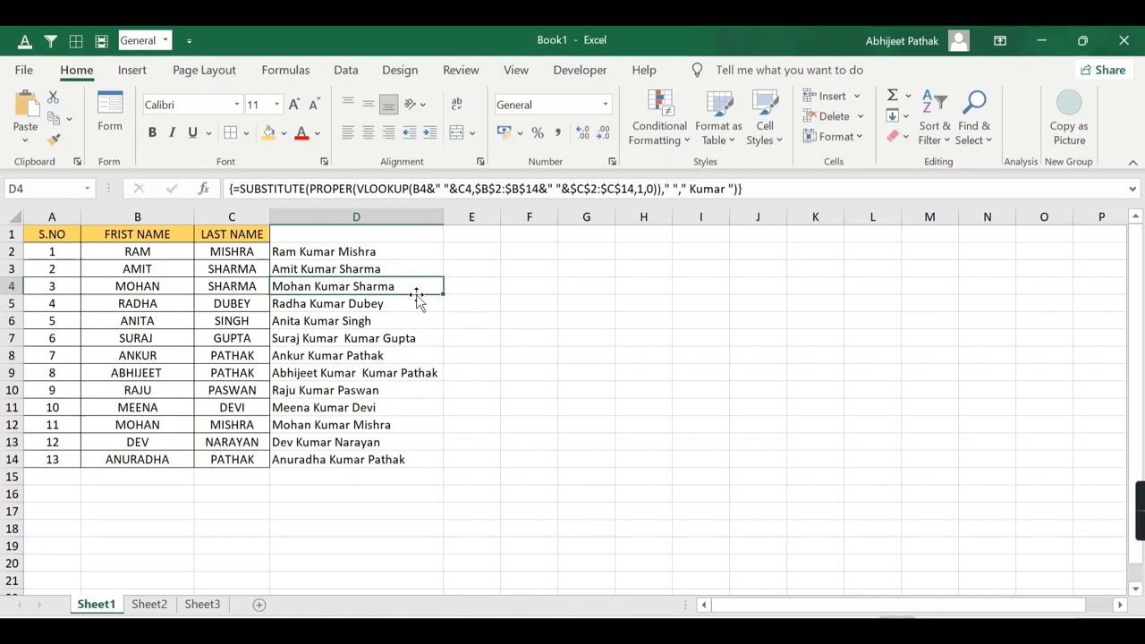